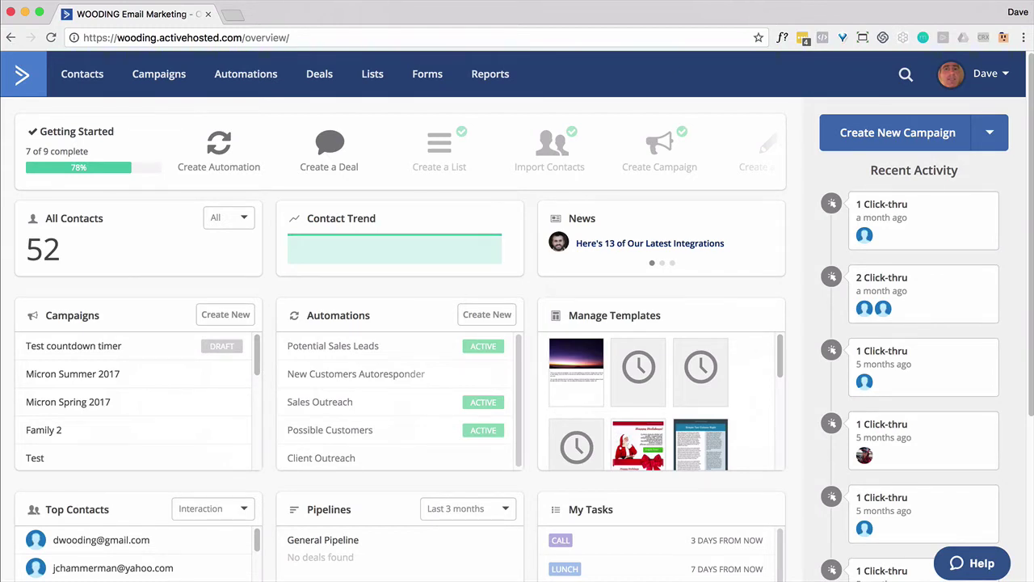
Create a new inline form called 'Form 2' that subscribes entries to the Family list.
{"action": "left_click", "coordinate": [424, 76]}
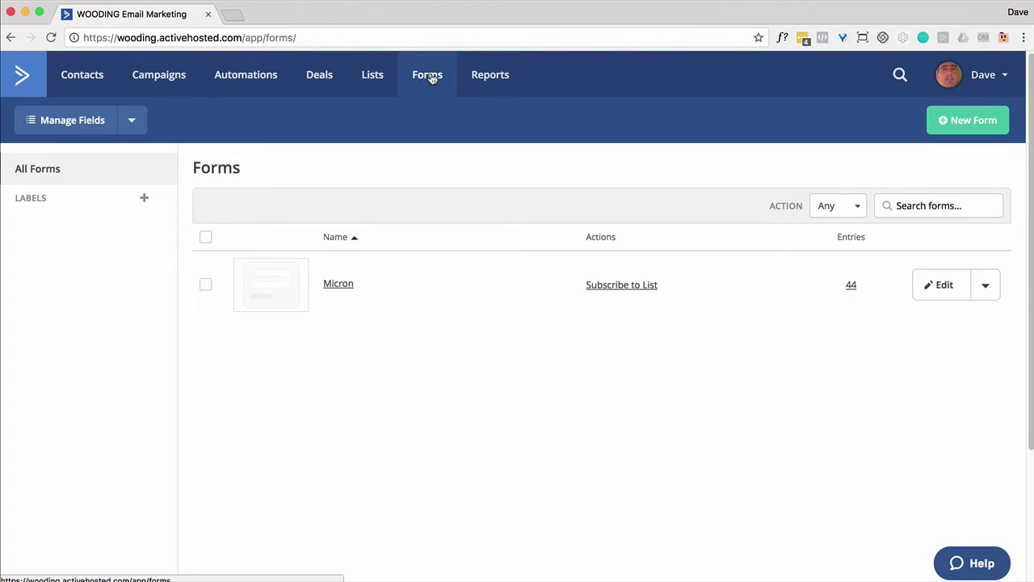
{"action": "left_click", "coordinate": [965, 128]}
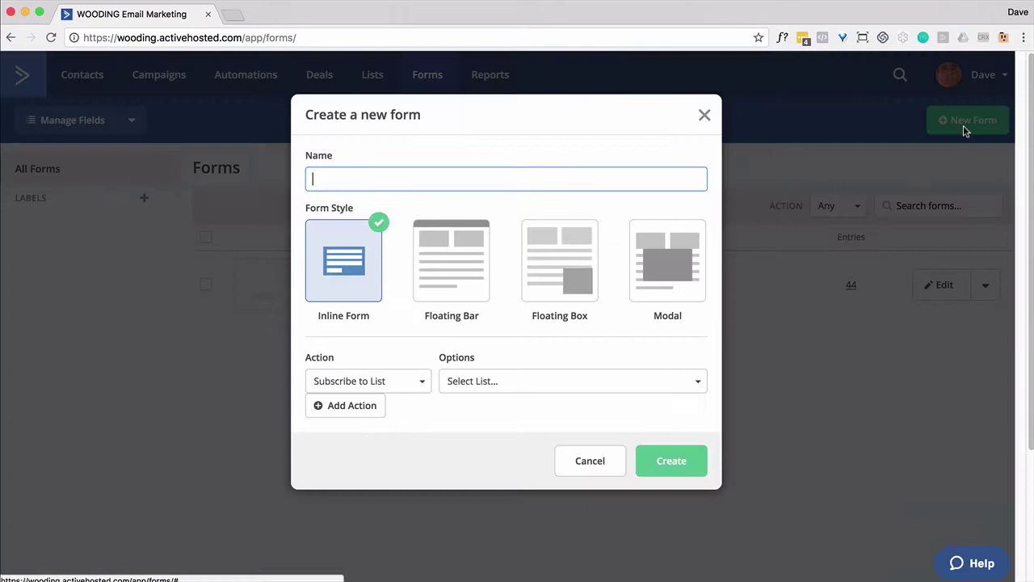
{"action": "type", "text": "Form 2"}
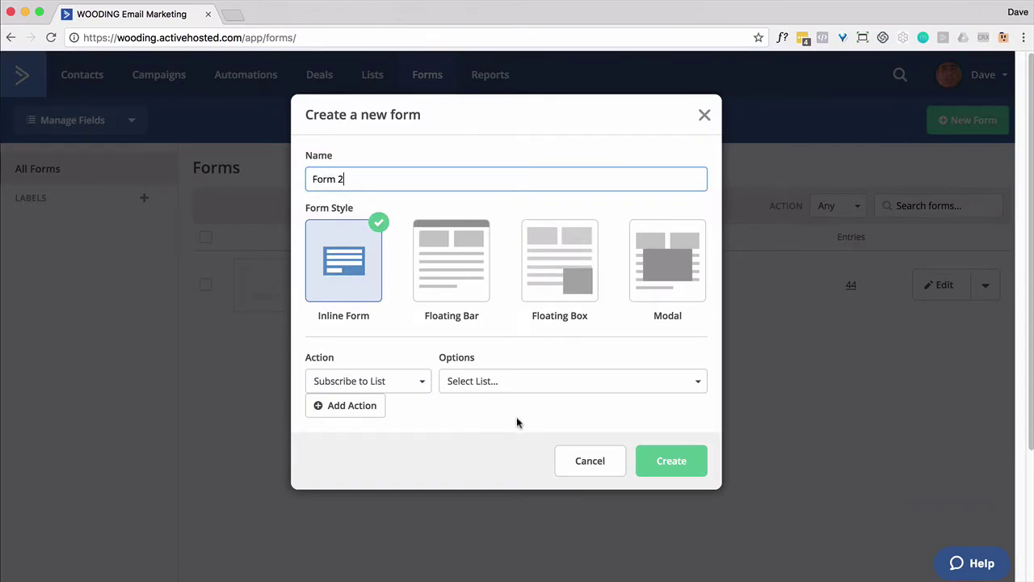
{"action": "left_click", "coordinate": [512, 383]}
{"action": "left_click", "coordinate": [475, 476]}
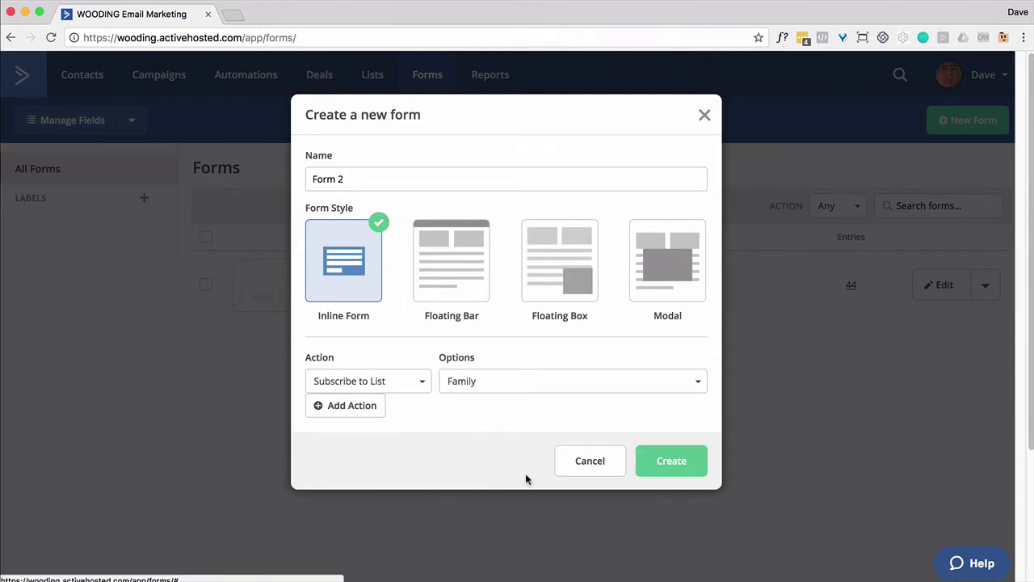
{"action": "left_click", "coordinate": [670, 464]}
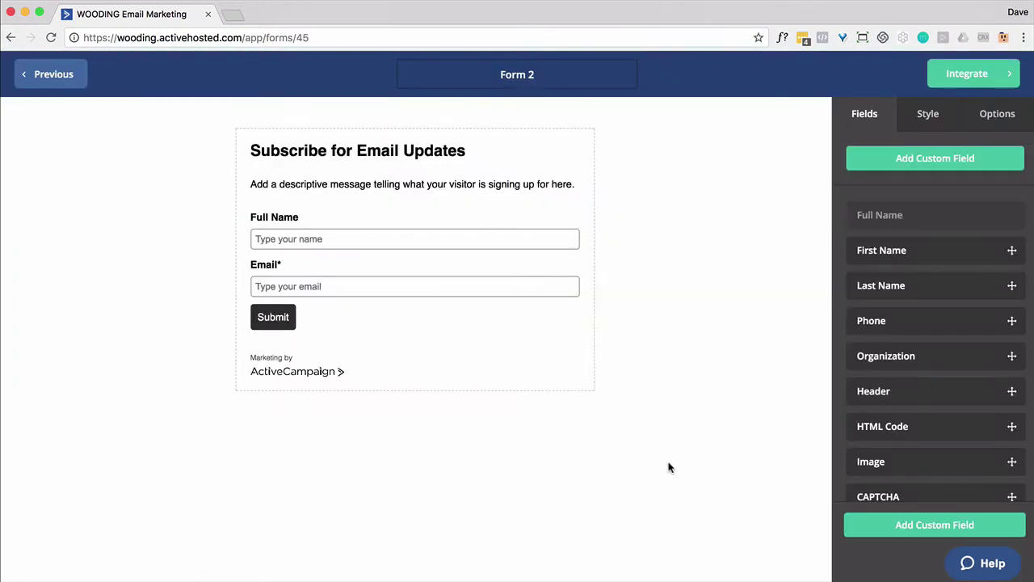
Delete Form 2's Full Name field and add First Name and Last Name above Email.
{"action": "mouse_move", "coordinate": [510, 220]}
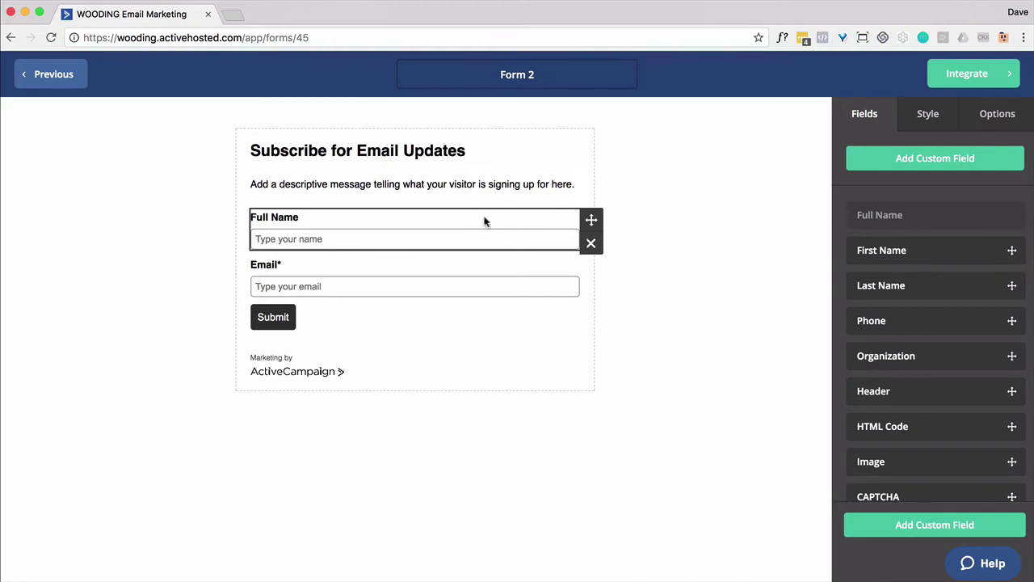
{"action": "left_click", "coordinate": [589, 240]}
{"action": "left_click", "coordinate": [667, 211]}
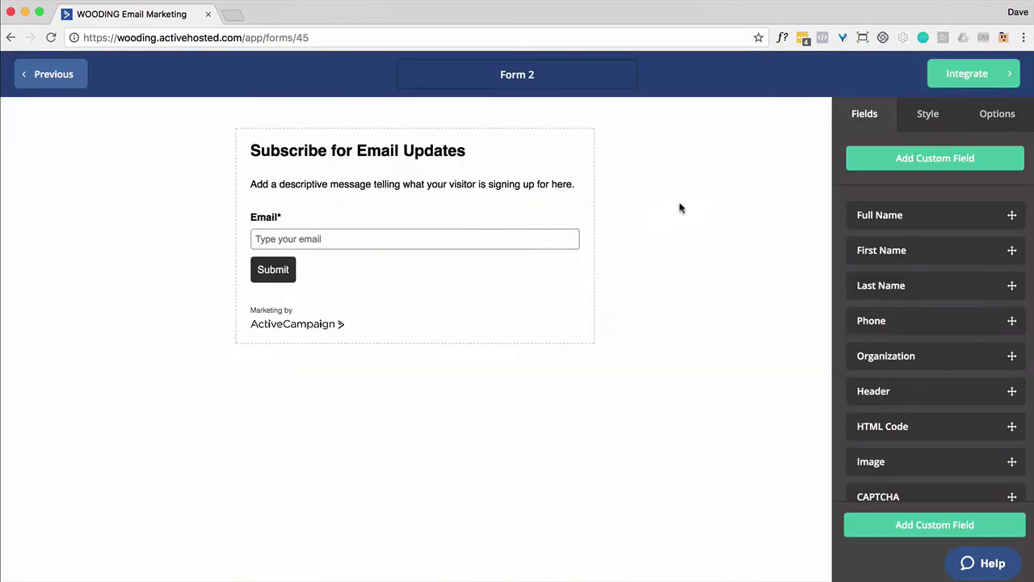
{"action": "left_click_drag", "start_coordinate": [889, 251], "coordinate": [358, 219]}
{"action": "left_click_drag", "start_coordinate": [919, 290], "coordinate": [351, 261]}
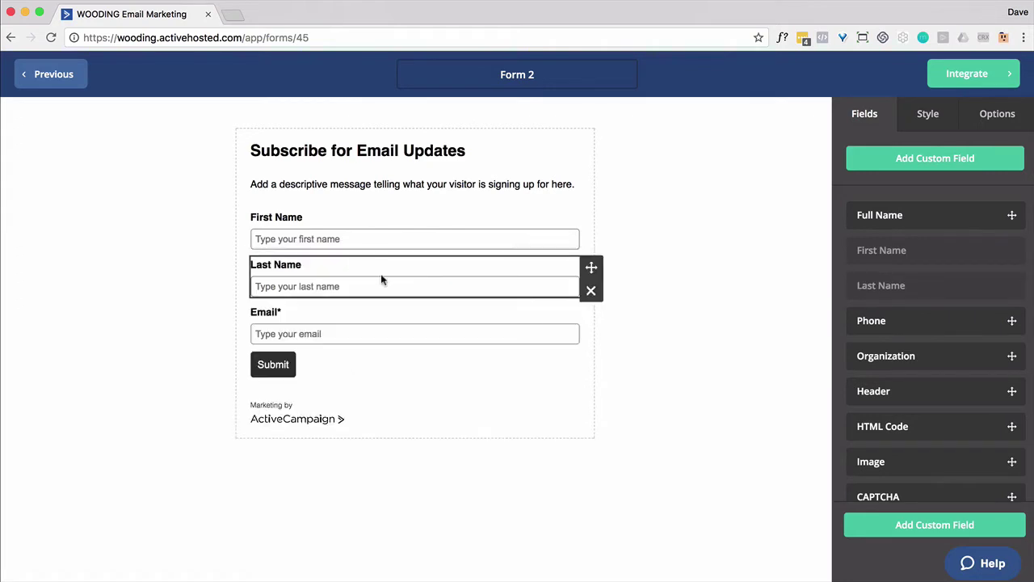
Start a new custom field of the radio-button type.
{"action": "left_click", "coordinate": [944, 527]}
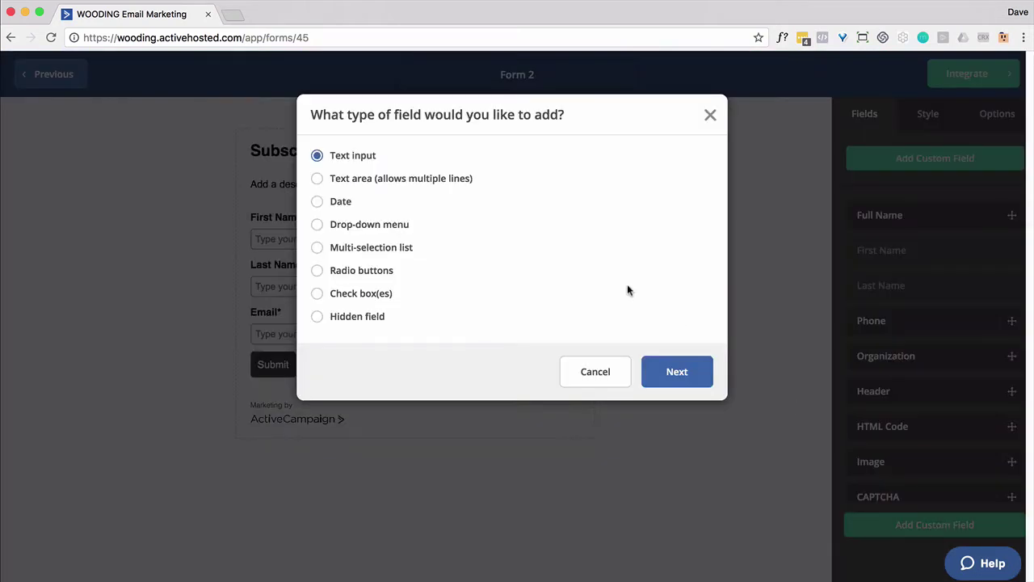
{"action": "left_click", "coordinate": [317, 271]}
{"action": "left_click", "coordinate": [687, 383]}
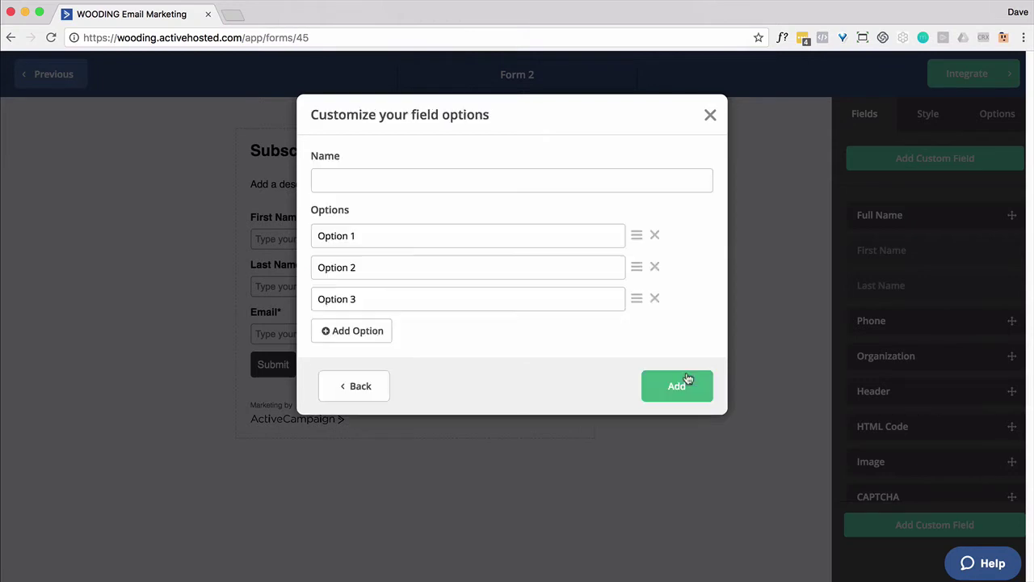
Name it 'Are you a woman or man?' with options Woman and Man, dropping Option 3.
{"action": "left_click", "coordinate": [316, 177]}
{"action": "type", "text": "Are"}
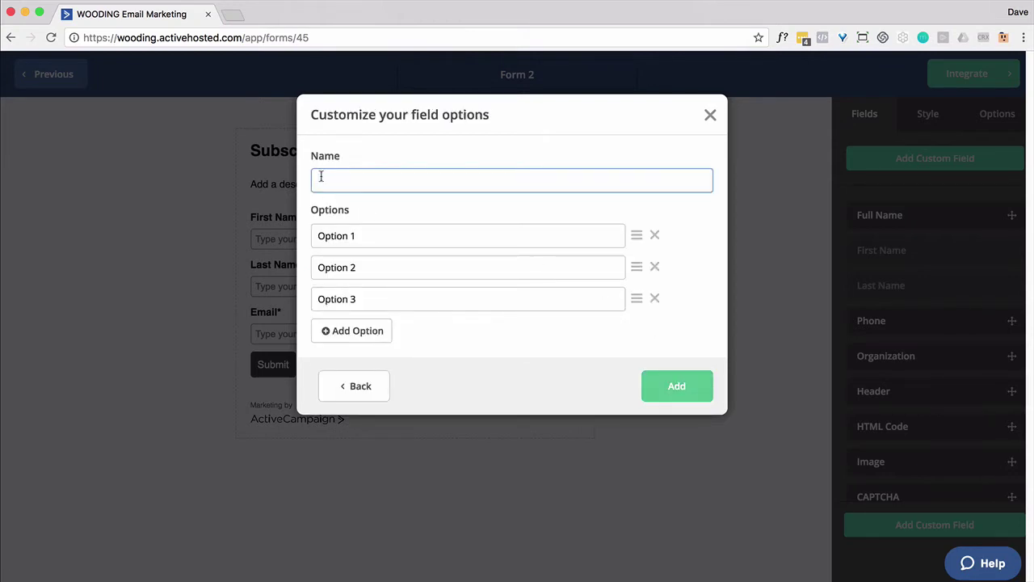
{"action": "type", "text": " you a woman or man"}
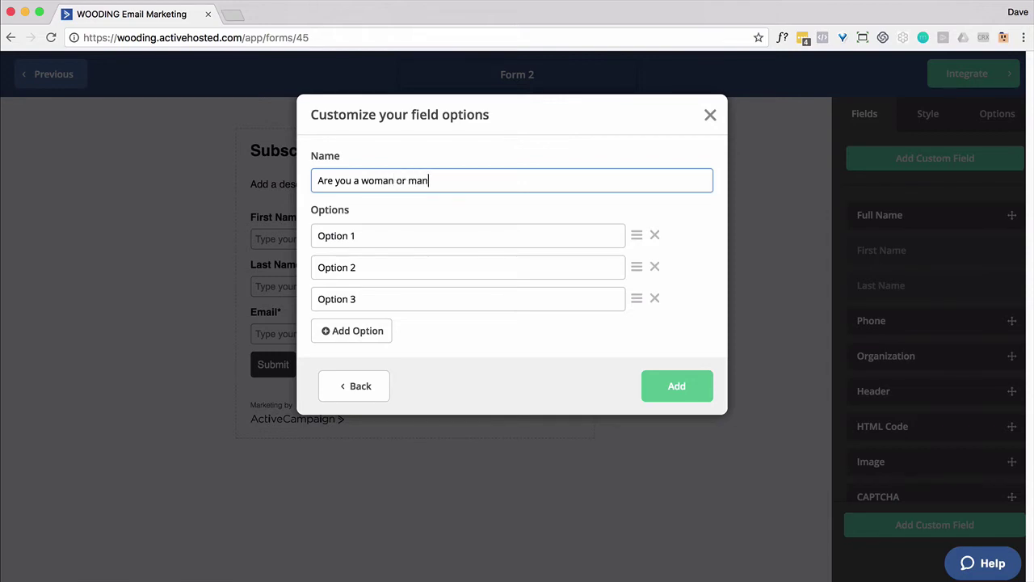
{"action": "type", "text": "?"}
{"action": "left_click", "coordinate": [337, 241]}
{"action": "triple_click", "coordinate": [338, 239]}
{"action": "type", "text": "Woman"}
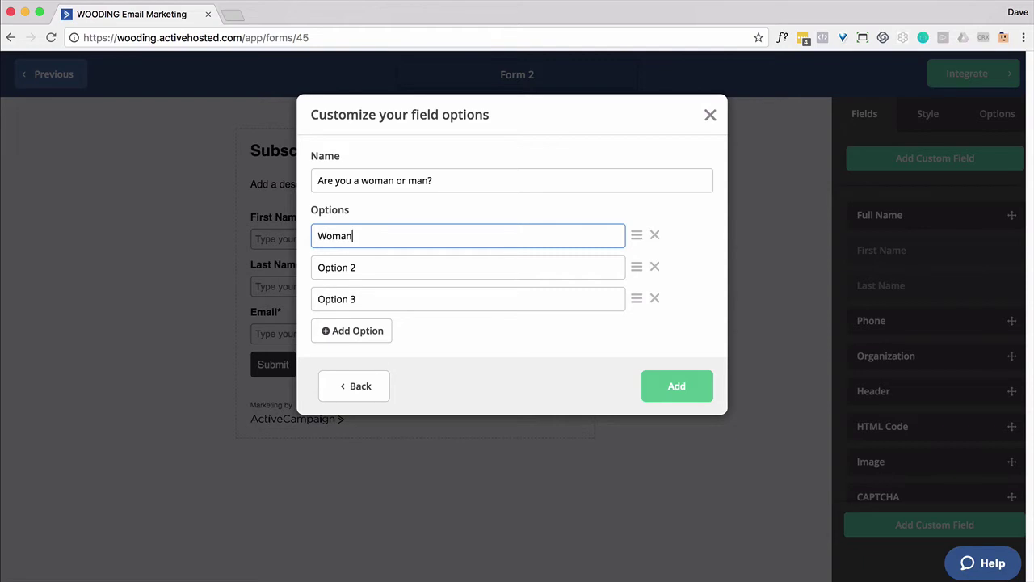
{"action": "key", "text": "Tab"}
{"action": "type", "text": "Man"}
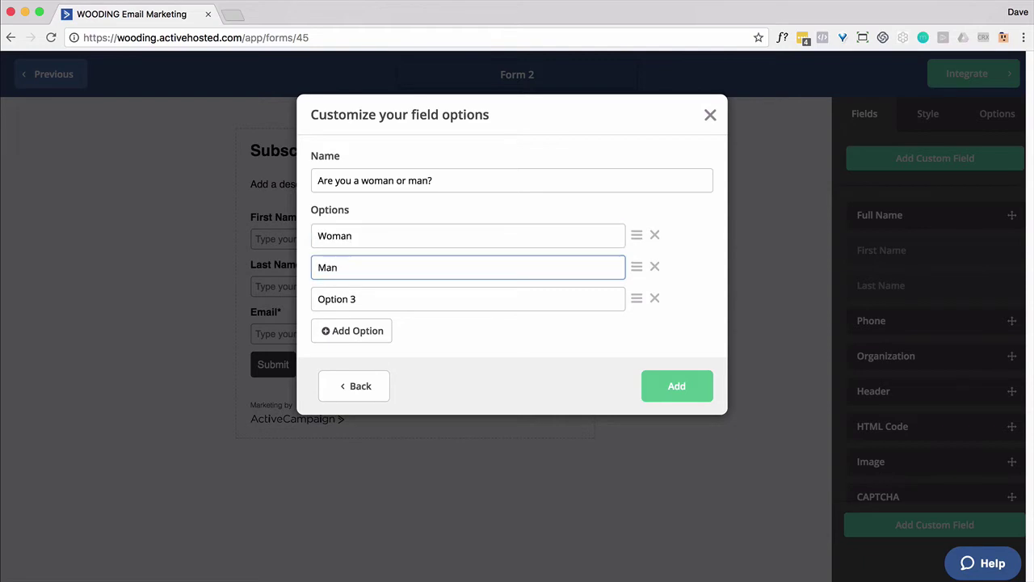
{"action": "left_click", "coordinate": [651, 301]}
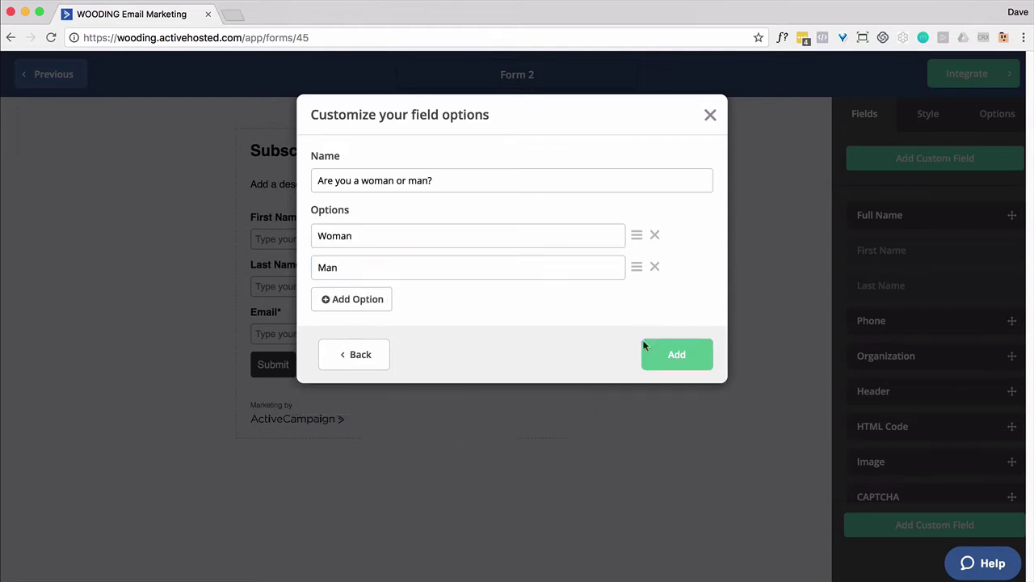
{"action": "left_click", "coordinate": [678, 355]}
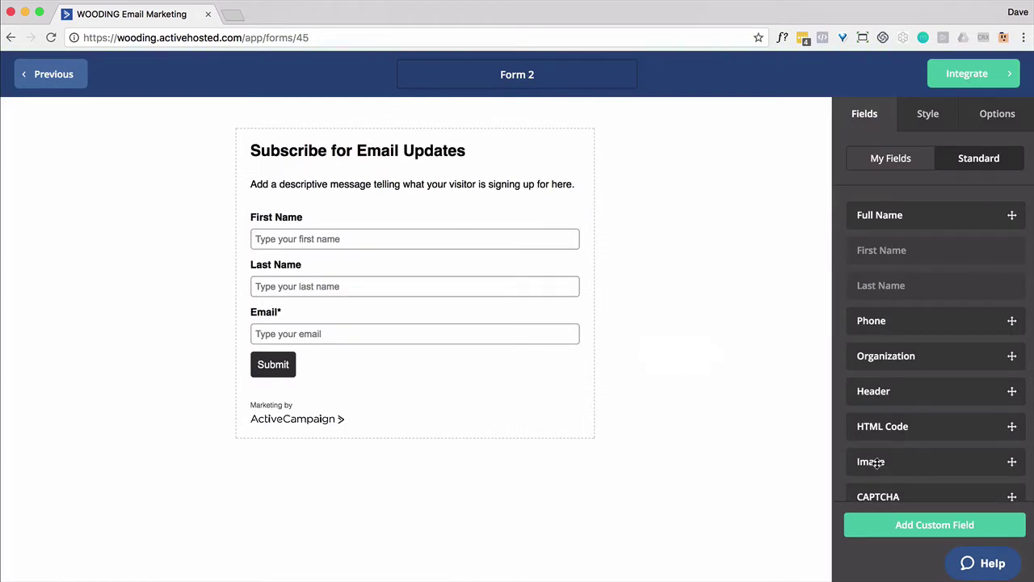
Place the 'Are you a woman or man?' field from My Fields above First Name, then view Options.
{"action": "scroll", "coordinate": [947, 363], "scroll_direction": "down", "scroll_amount": 3}
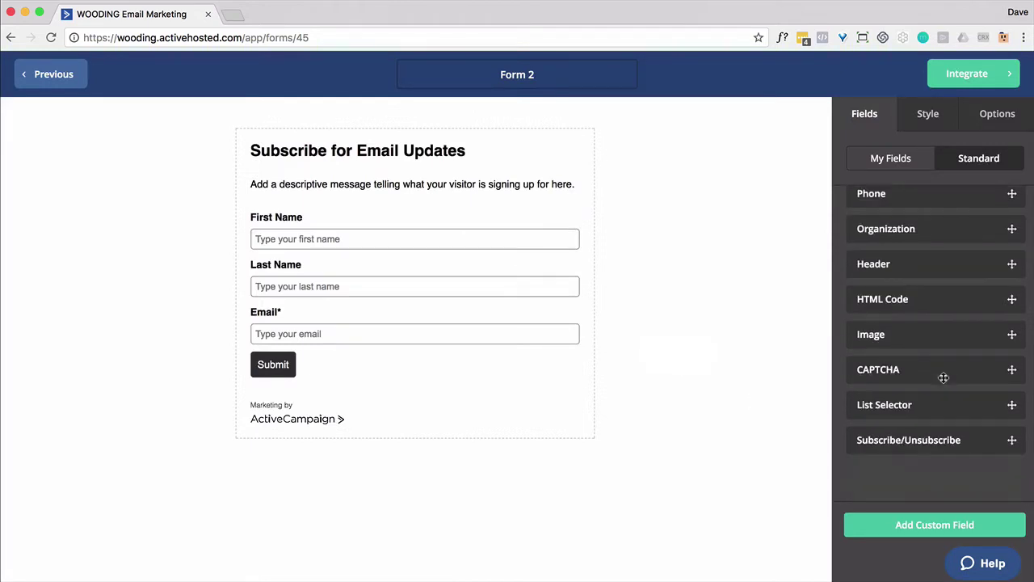
{"action": "scroll", "coordinate": [954, 315], "scroll_direction": "up", "scroll_amount": 3}
{"action": "left_click", "coordinate": [892, 159]}
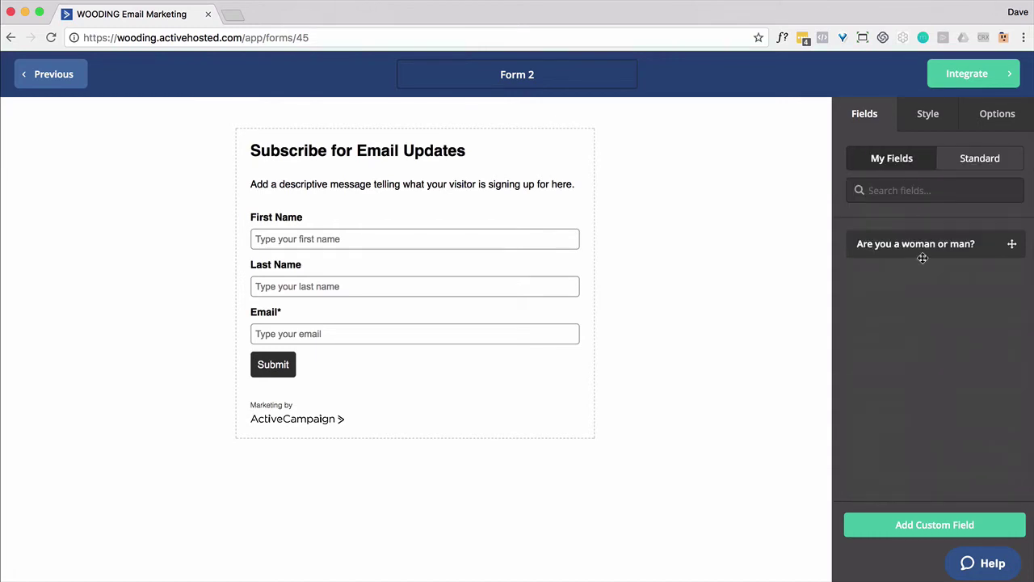
{"action": "left_click_drag", "start_coordinate": [921, 254], "coordinate": [413, 205]}
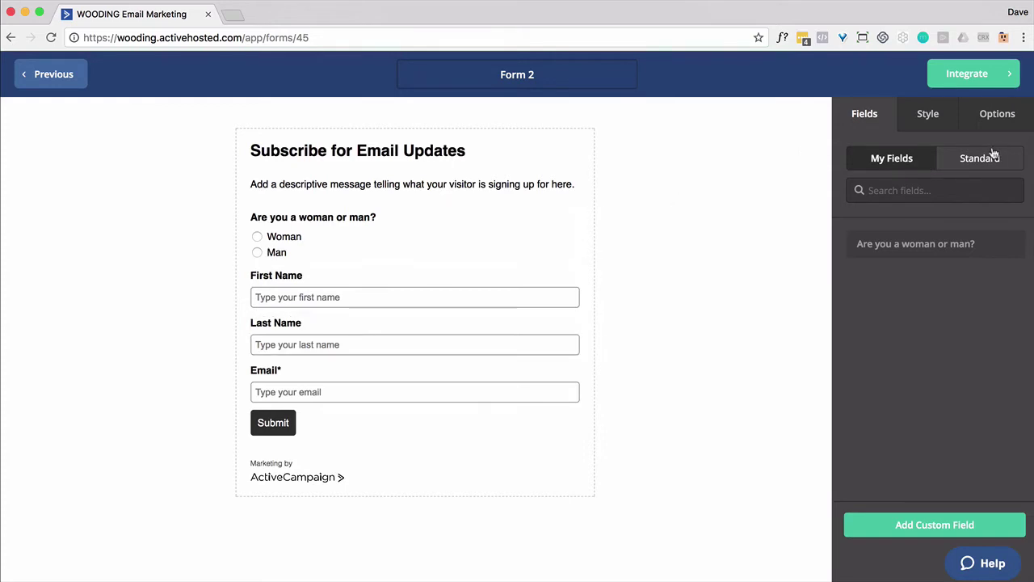
{"action": "left_click", "coordinate": [986, 115]}
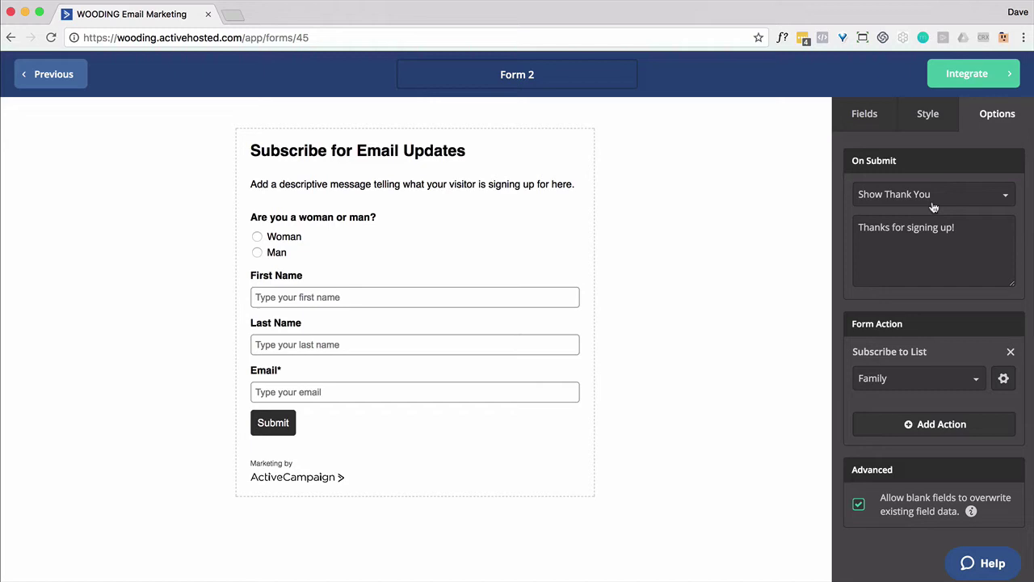
{"action": "left_click", "coordinate": [966, 81]}
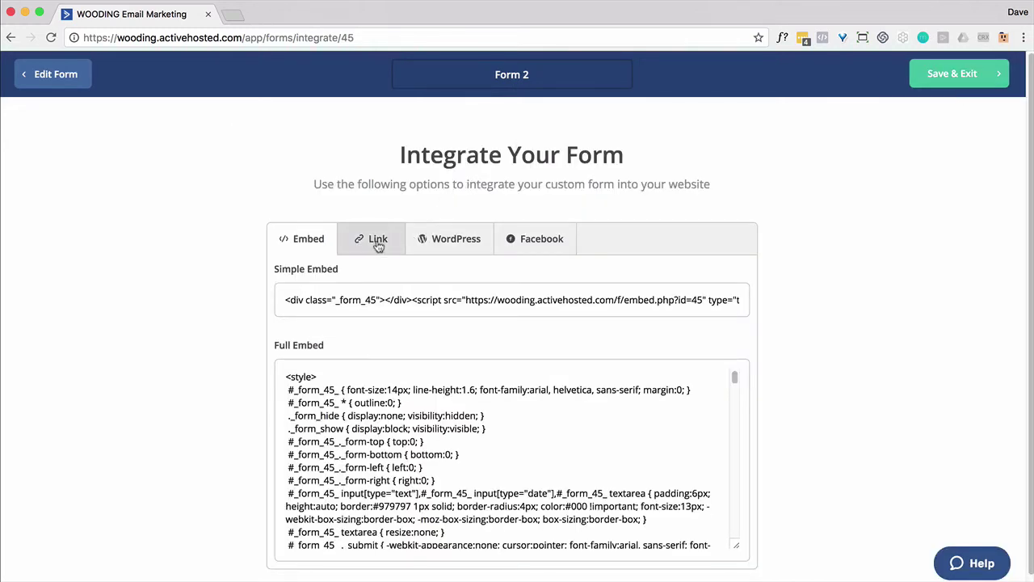
{"action": "left_click", "coordinate": [377, 242]}
{"action": "left_click", "coordinate": [413, 299]}
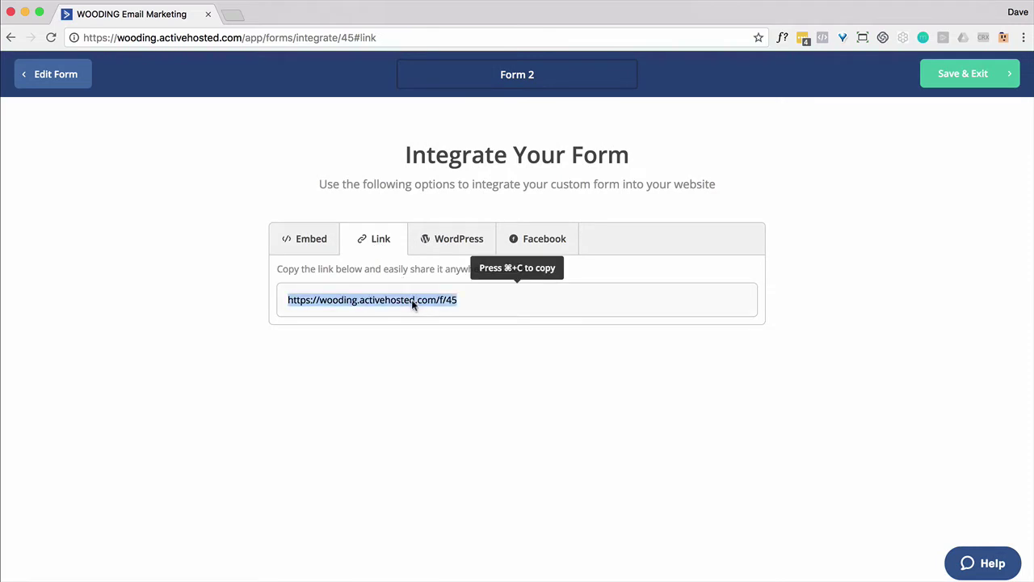
{"action": "key", "text": "super+c"}
{"action": "left_click", "coordinate": [968, 76]}
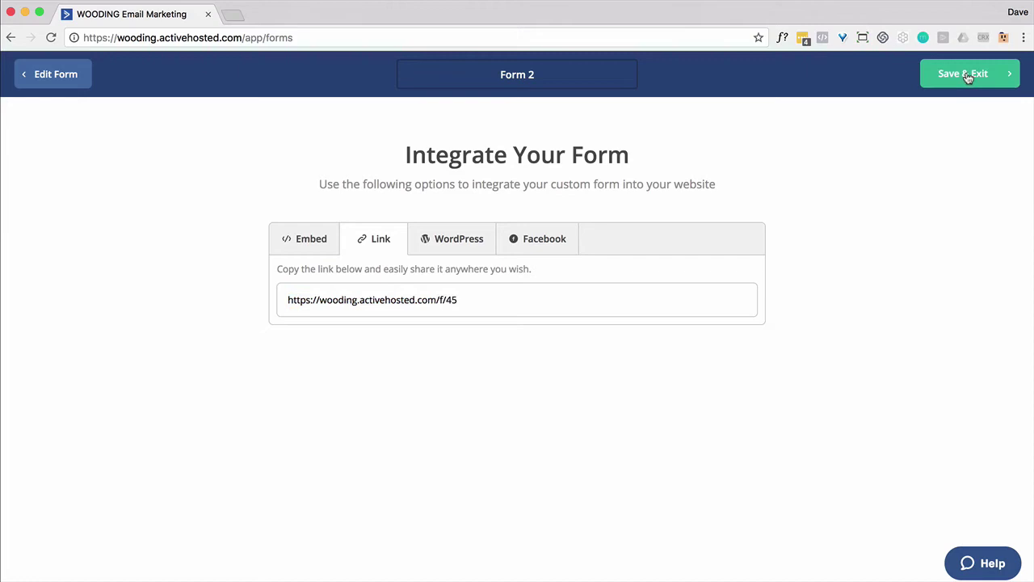
Create a new form named 'Form 1' subscribing to the Family list.
{"action": "left_click", "coordinate": [935, 121]}
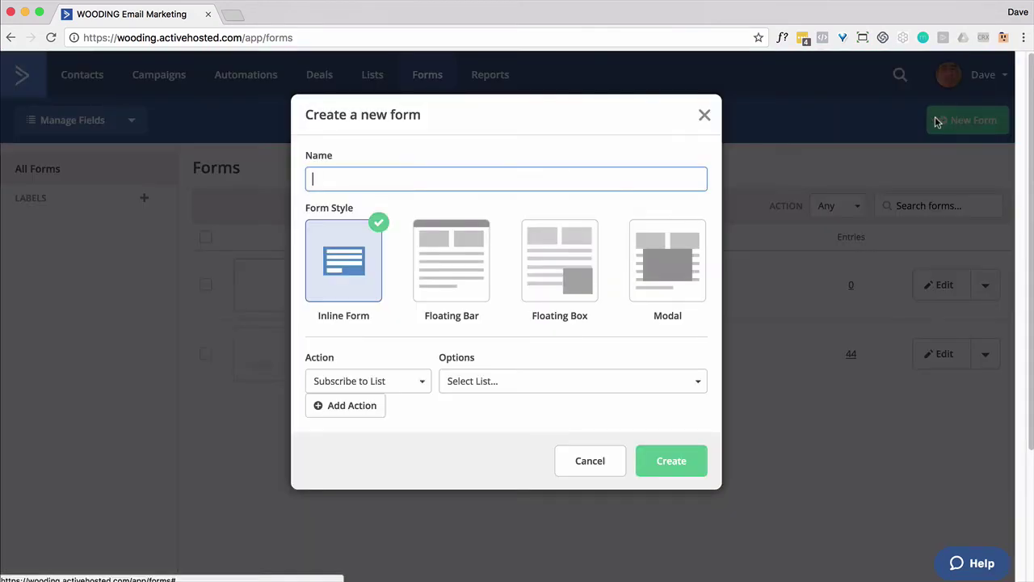
{"action": "type", "text": "Form 1"}
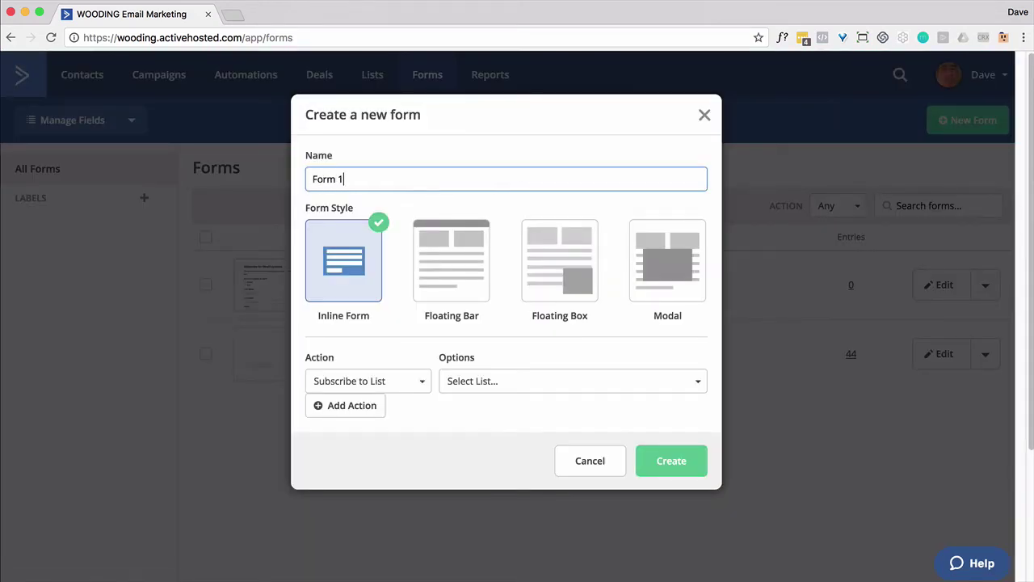
{"action": "left_click", "coordinate": [534, 383]}
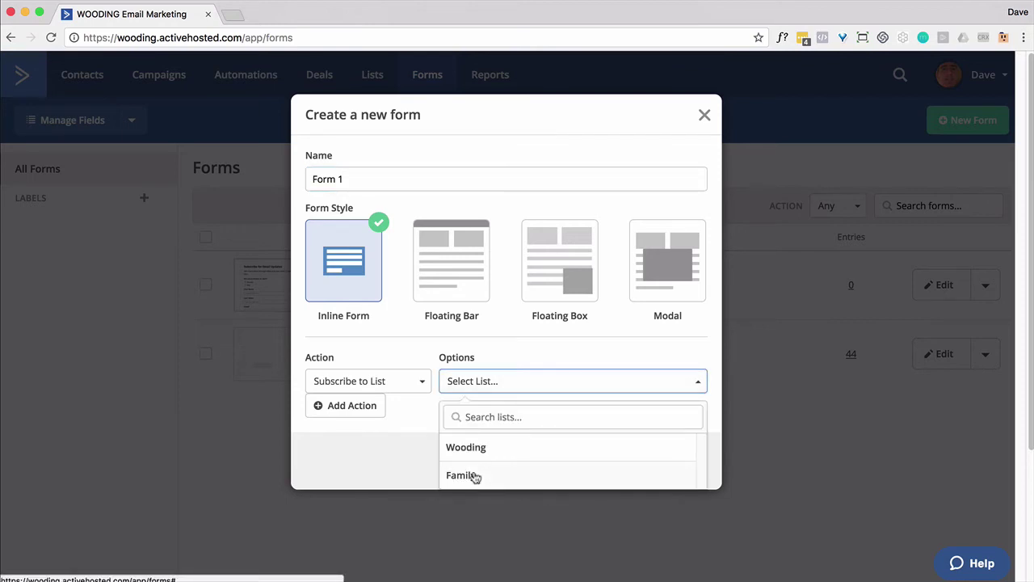
{"action": "left_click", "coordinate": [472, 477]}
{"action": "left_click", "coordinate": [652, 459]}
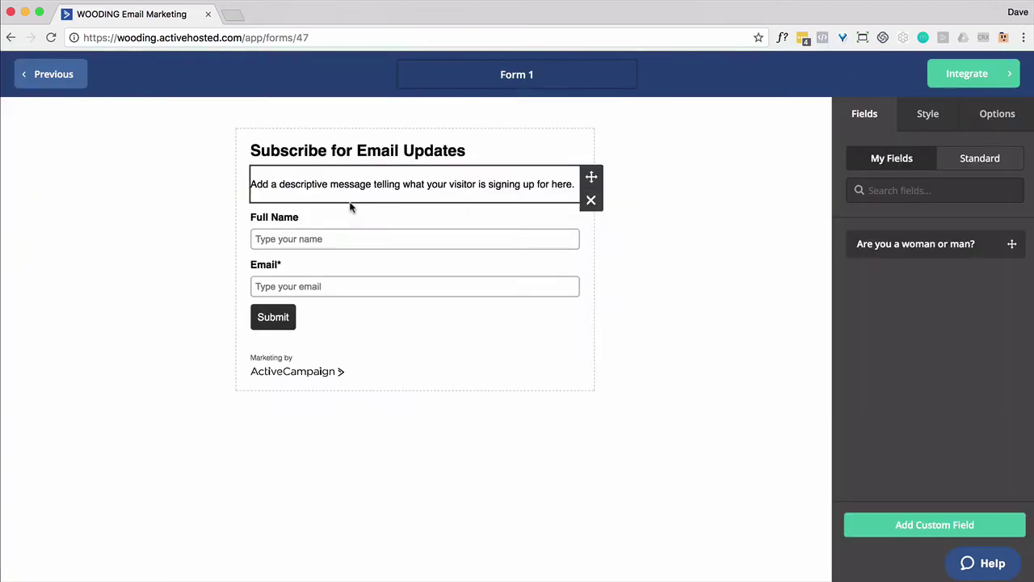
Remove Form 1's Full Name field and show the On Submit choices.
{"action": "left_click", "coordinate": [590, 243]}
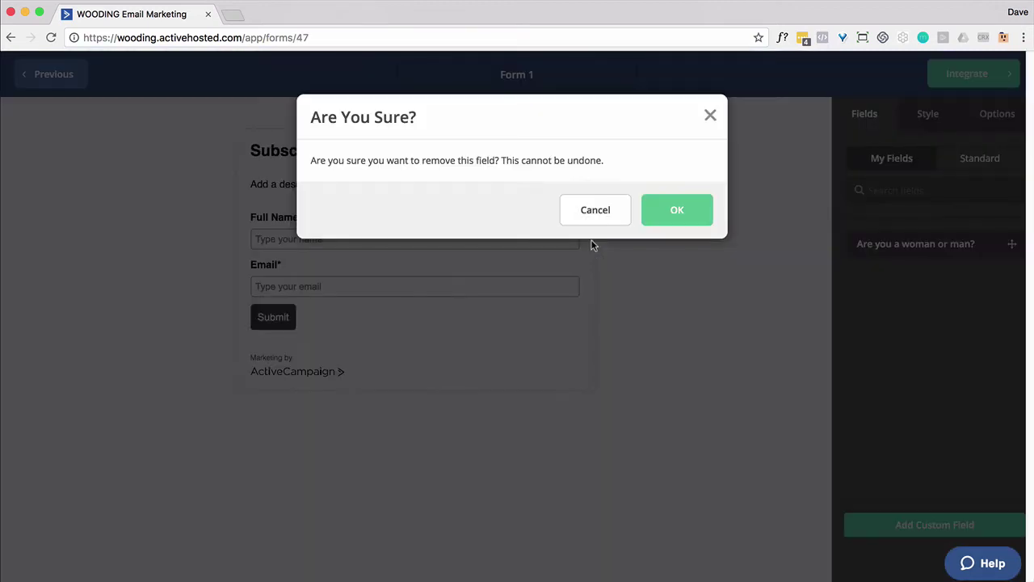
{"action": "left_click", "coordinate": [671, 218]}
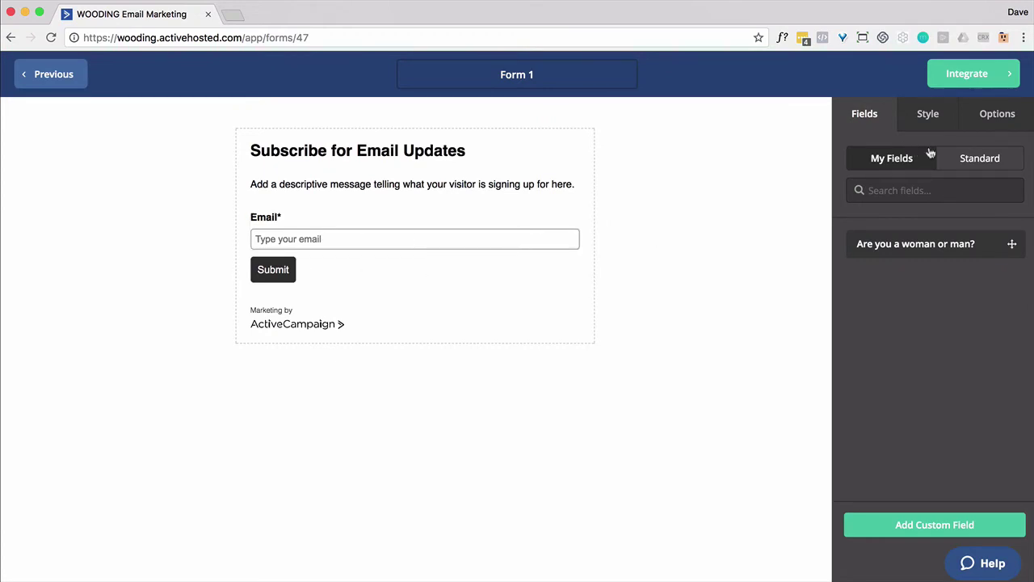
{"action": "left_click", "coordinate": [996, 117]}
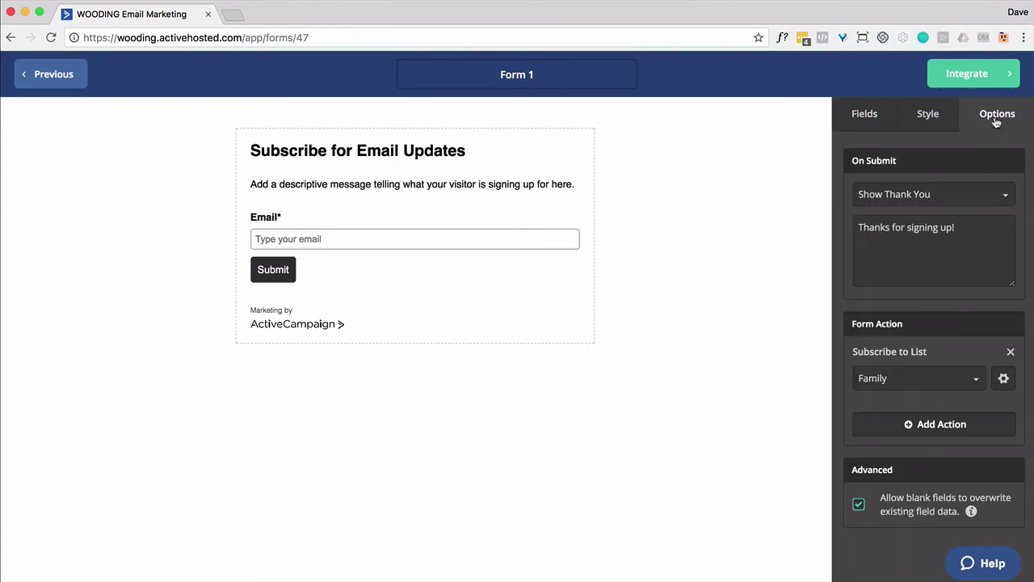
{"action": "left_click", "coordinate": [999, 202]}
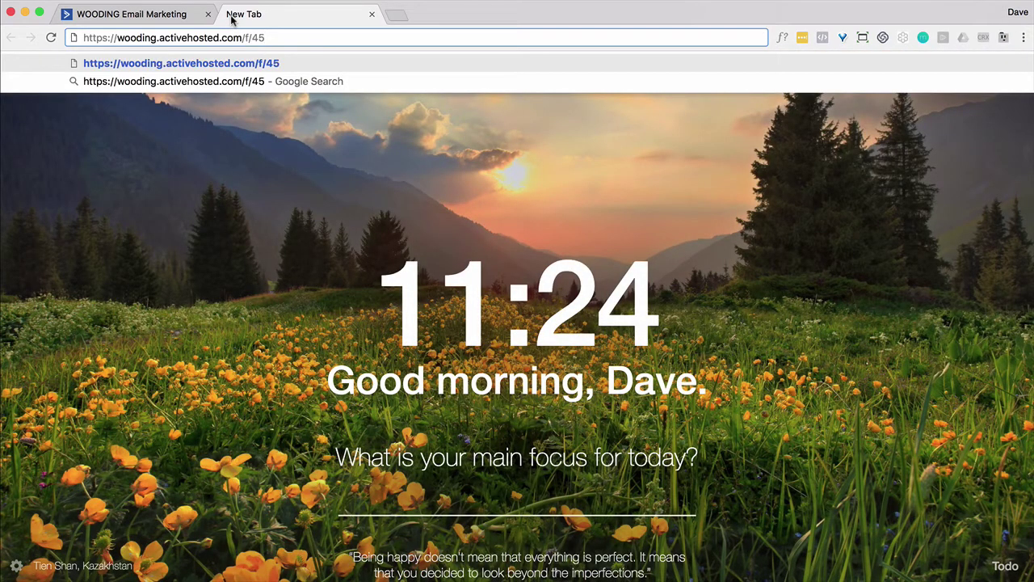
Append ?email=%EMAIL% to the Form 2 address and select the whole URL.
{"action": "type", "text": "?email"}
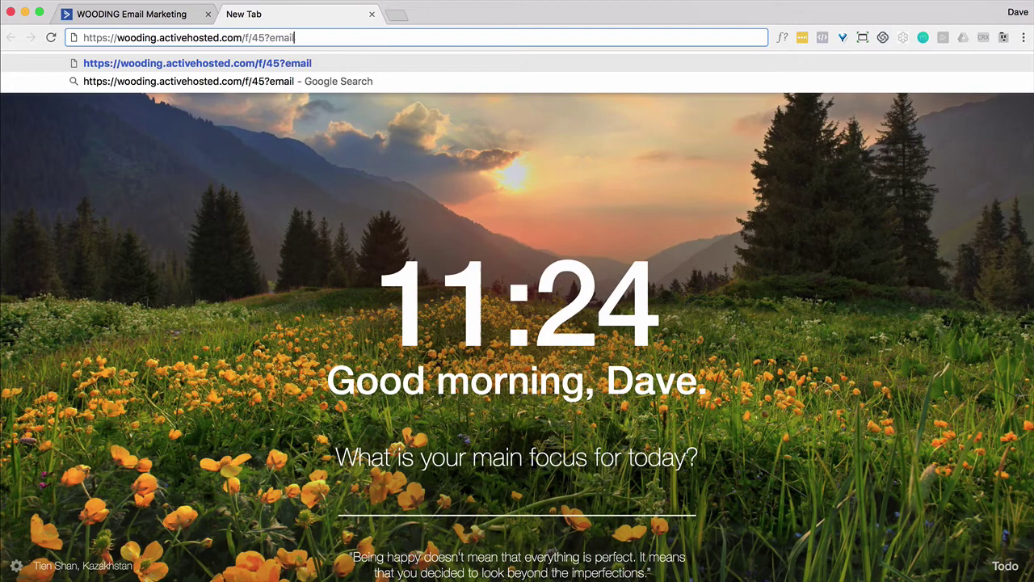
{"action": "type", "text": "=%EMAIL%"}
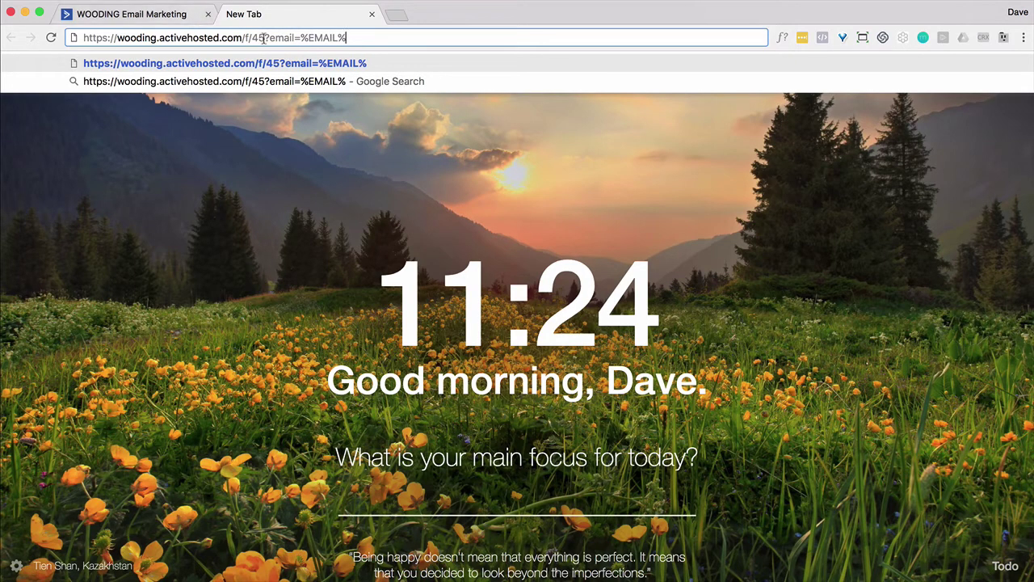
{"action": "left_click_drag", "start_coordinate": [263, 38], "coordinate": [349, 44]}
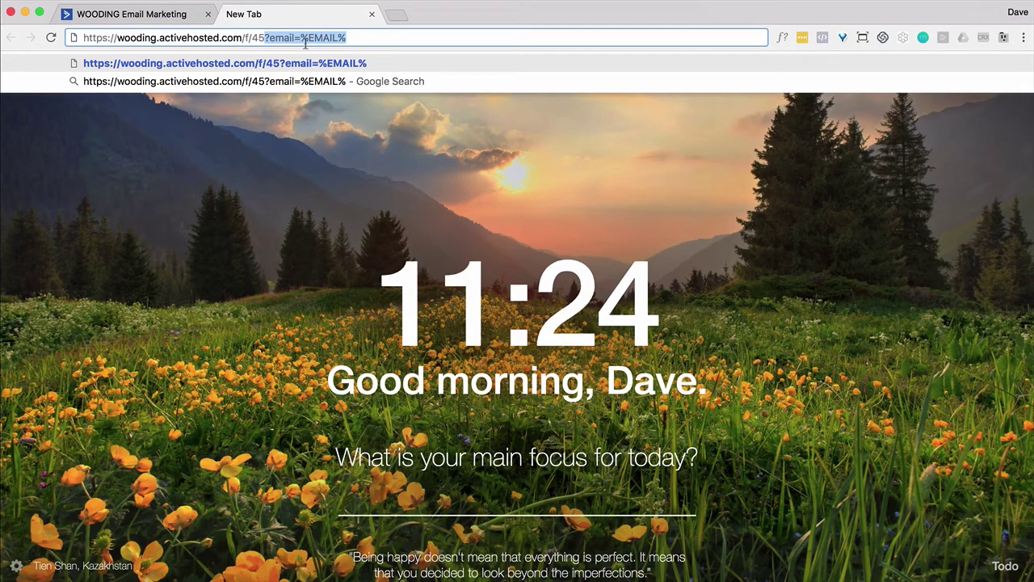
{"action": "left_click", "coordinate": [271, 44]}
{"action": "key", "text": "super+a"}
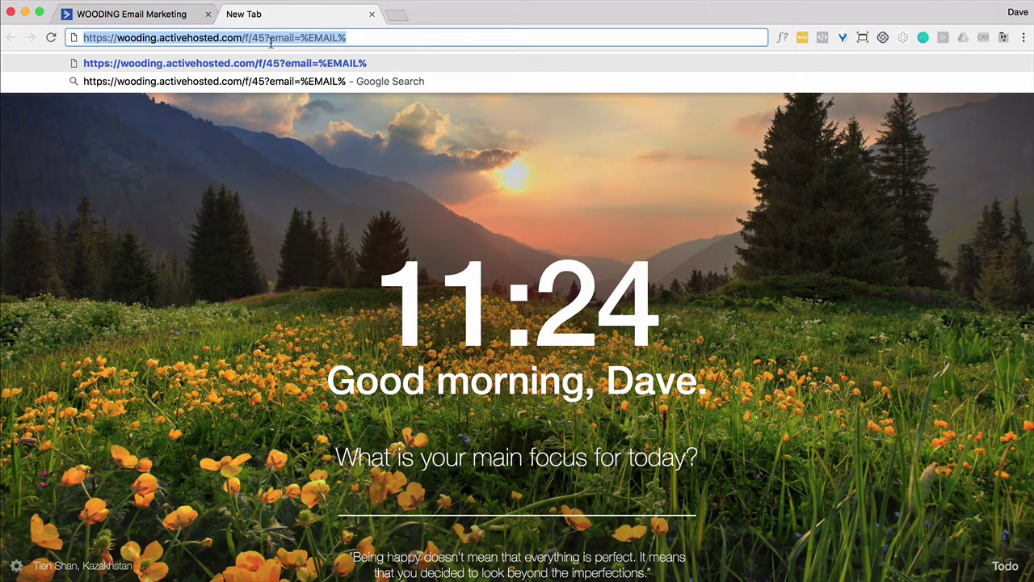
Paste the Form 2 address with ?email=%EMAIL% as Form 1's redirect URL.
{"action": "left_click", "coordinate": [372, 14]}
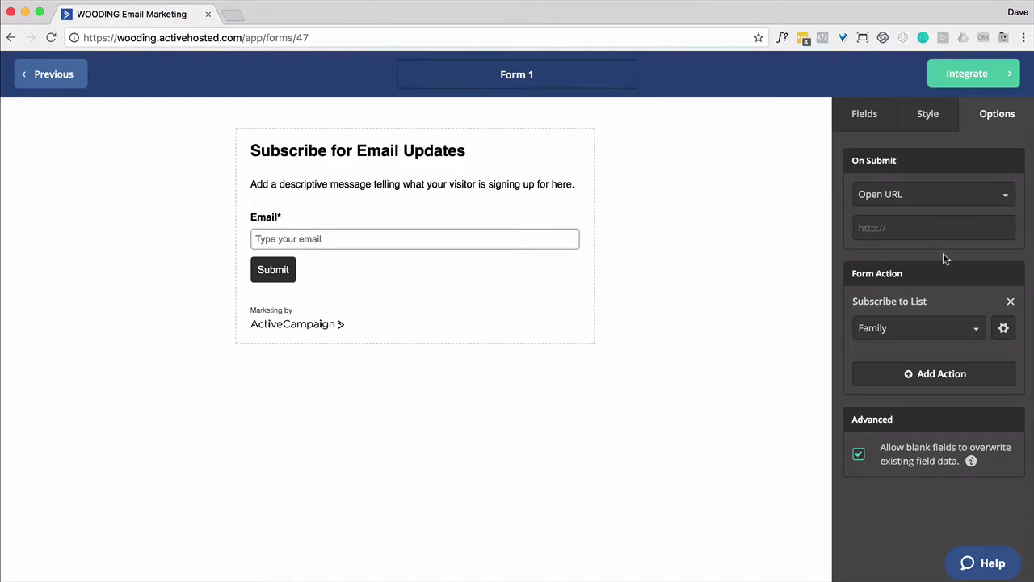
{"action": "left_click", "coordinate": [898, 229]}
{"action": "key", "text": "super+v"}
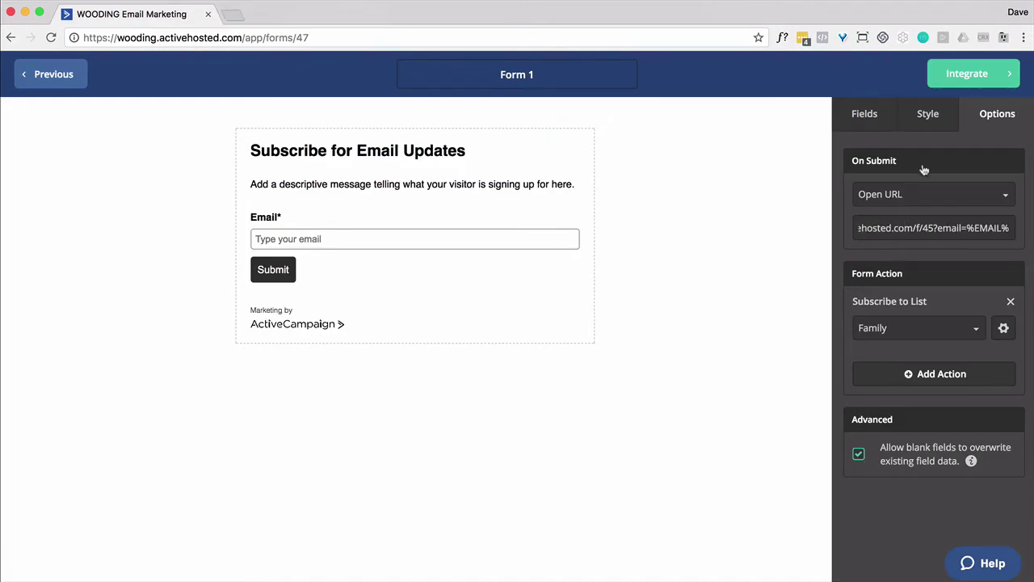
Preview Form 1's shareable link, then save Form 1.
{"action": "left_click", "coordinate": [966, 77]}
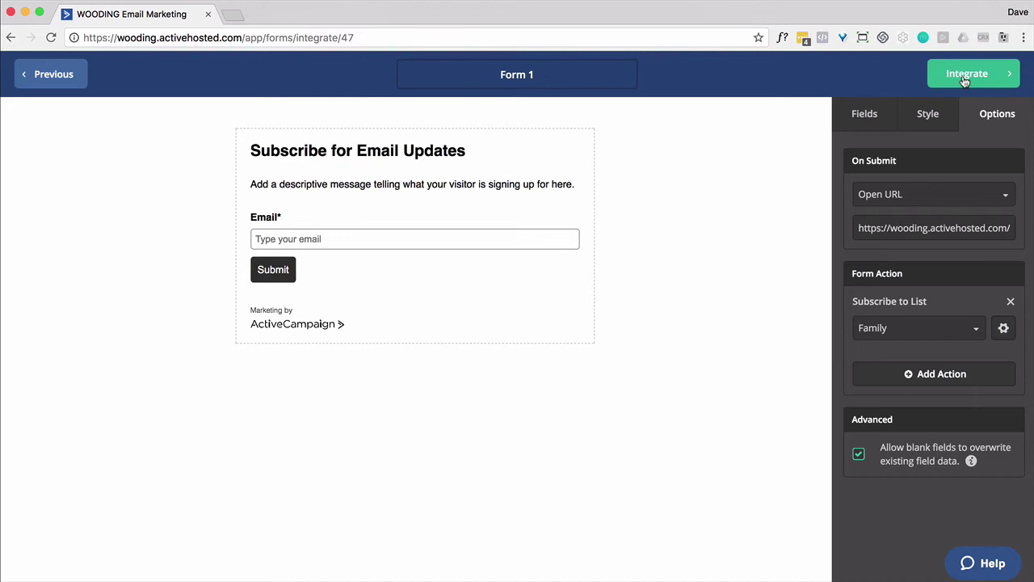
{"action": "left_click", "coordinate": [385, 246]}
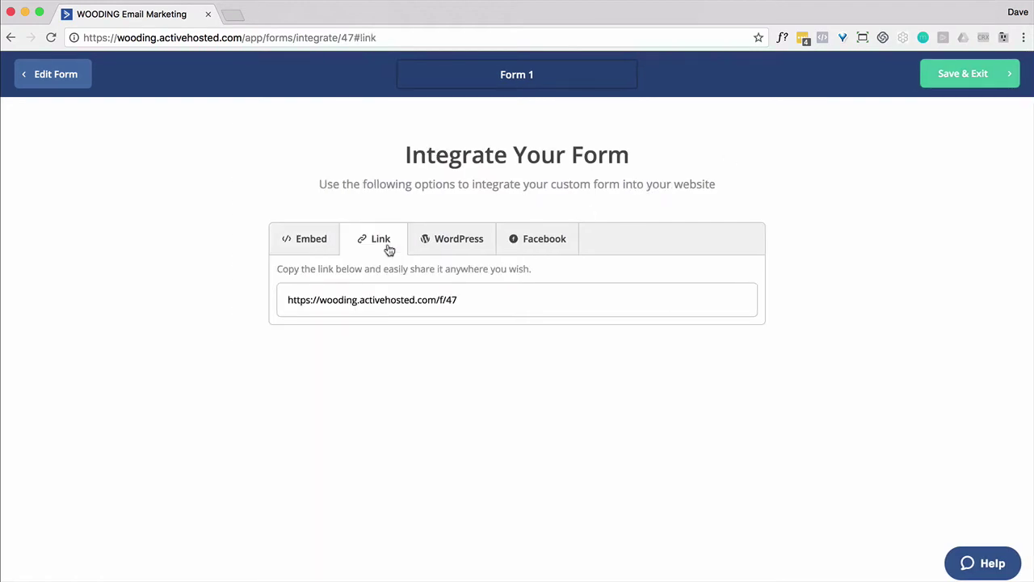
{"action": "left_click", "coordinate": [396, 299]}
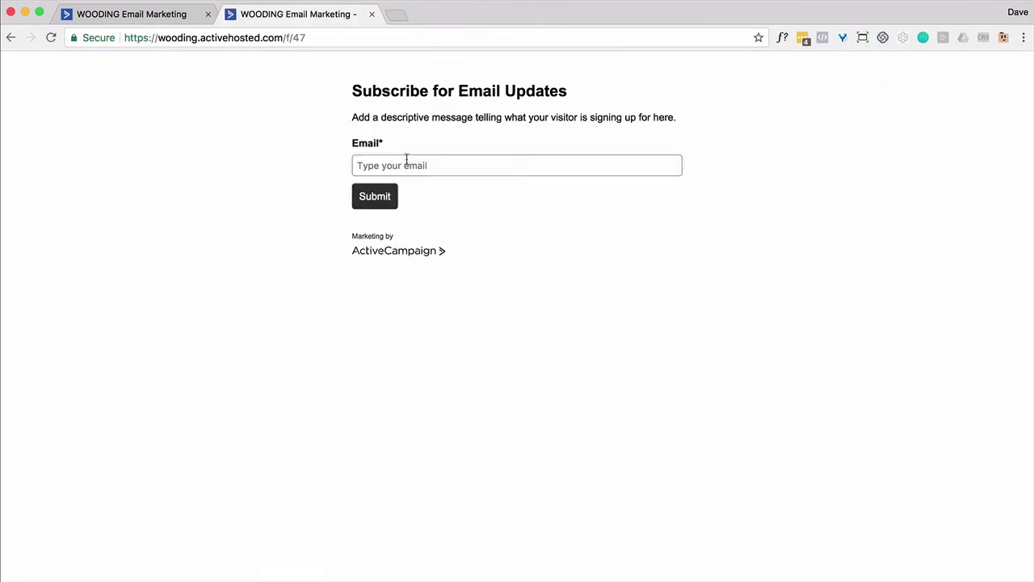
{"action": "left_click", "coordinate": [156, 16]}
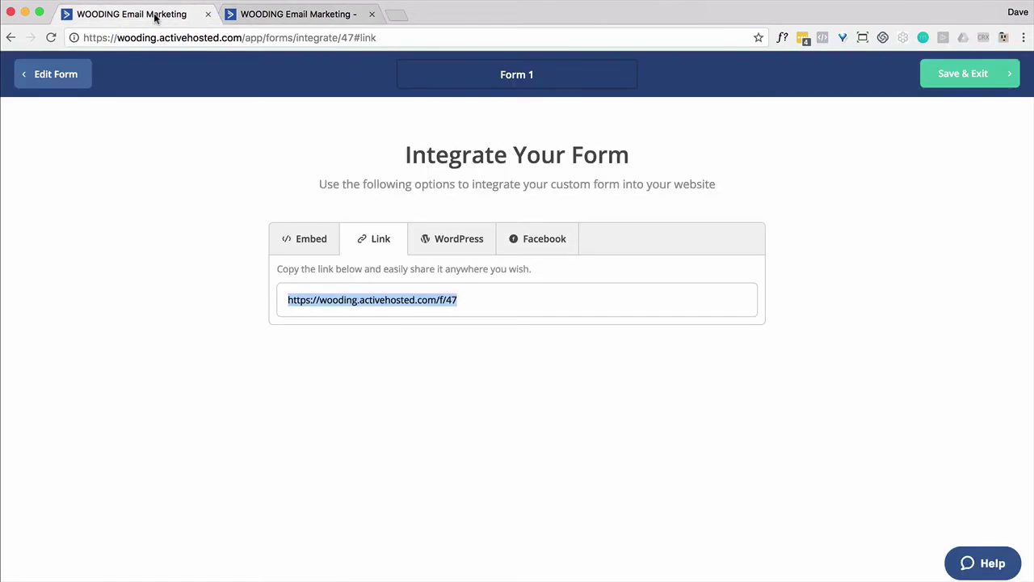
{"action": "left_click", "coordinate": [969, 73]}
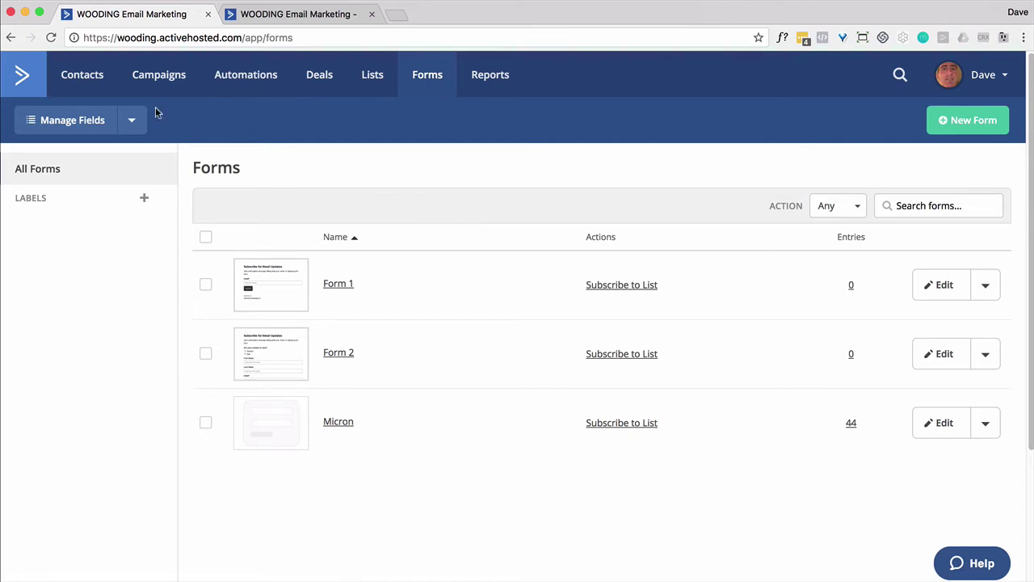
Confirm the Man and Woman tags in Contacts' Manage Tags list, then go to Automations.
{"action": "left_click", "coordinate": [98, 88]}
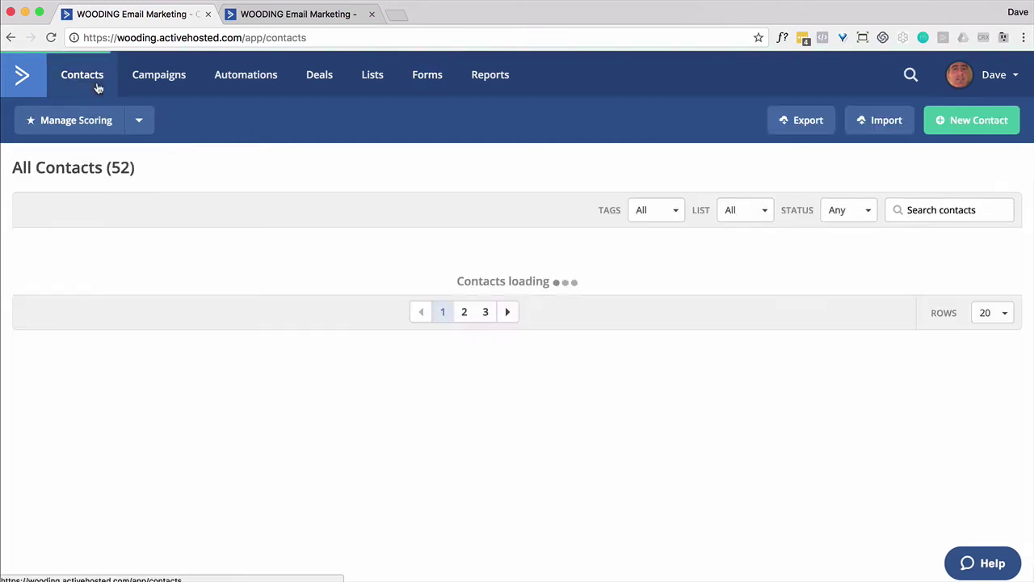
{"action": "left_click", "coordinate": [137, 121]}
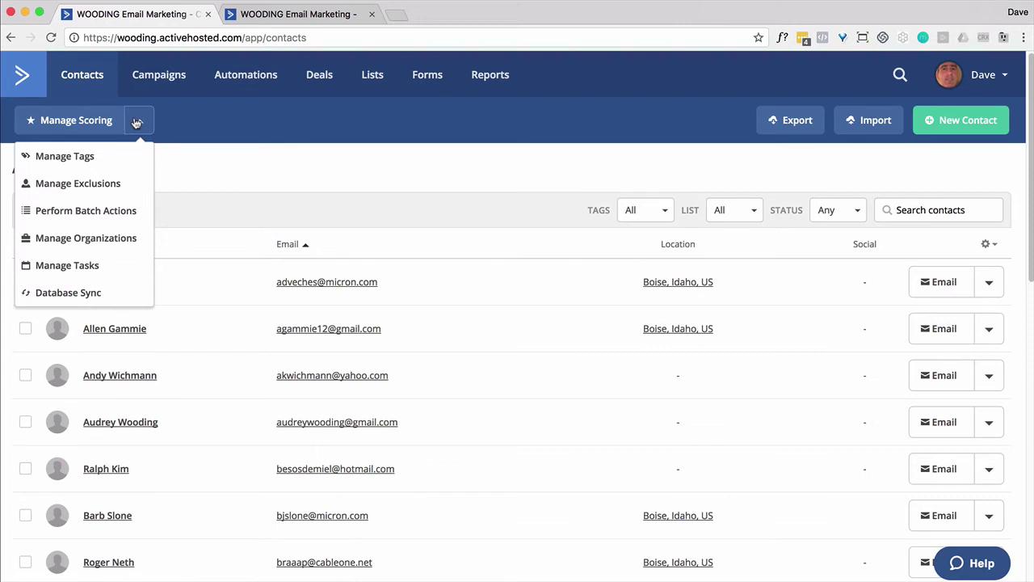
{"action": "left_click", "coordinate": [75, 162]}
{"action": "scroll", "coordinate": [191, 215], "scroll_direction": "down", "scroll_amount": 10}
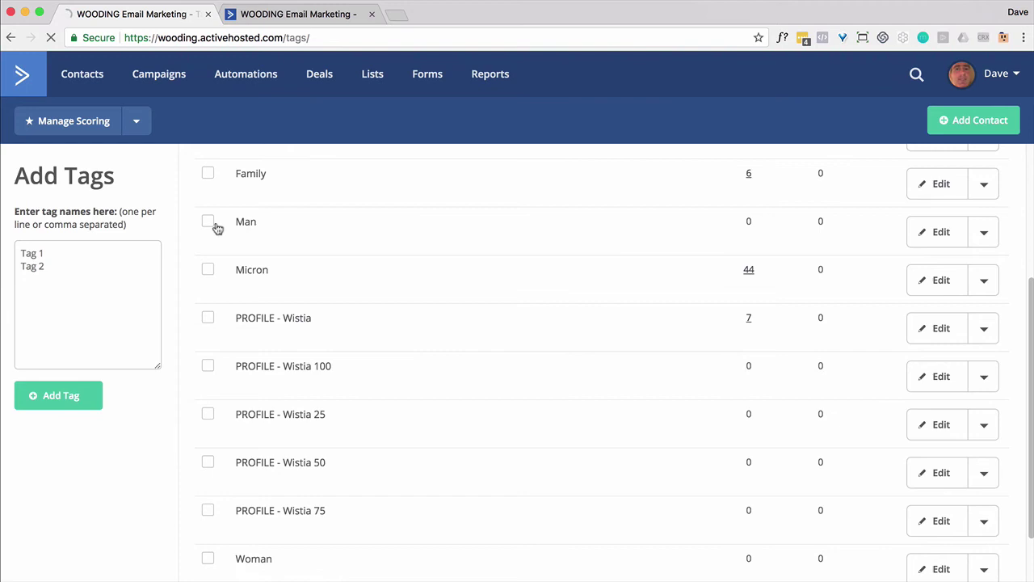
{"action": "scroll", "coordinate": [250, 364], "scroll_direction": "down", "scroll_amount": 3}
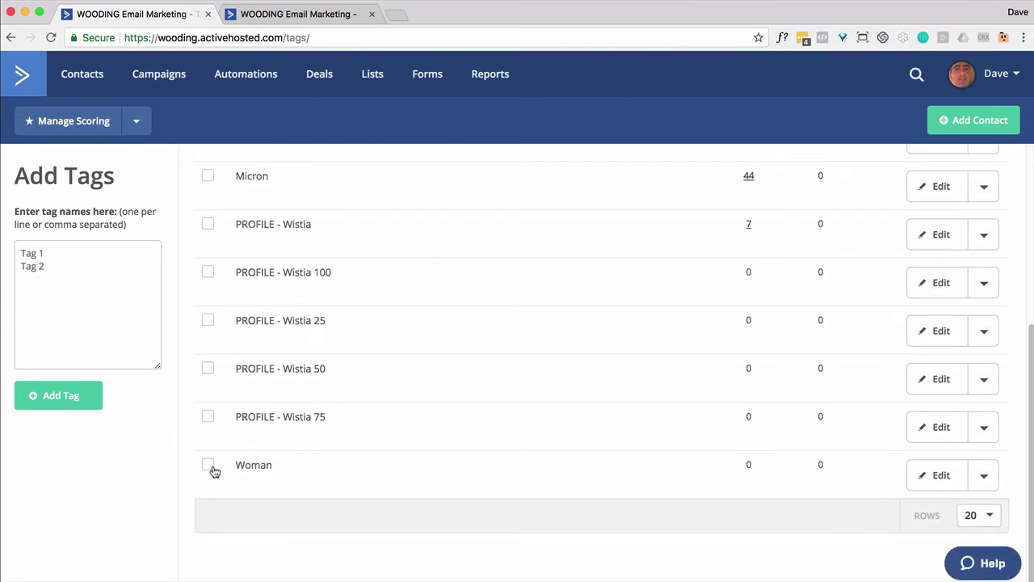
{"action": "left_click", "coordinate": [246, 85]}
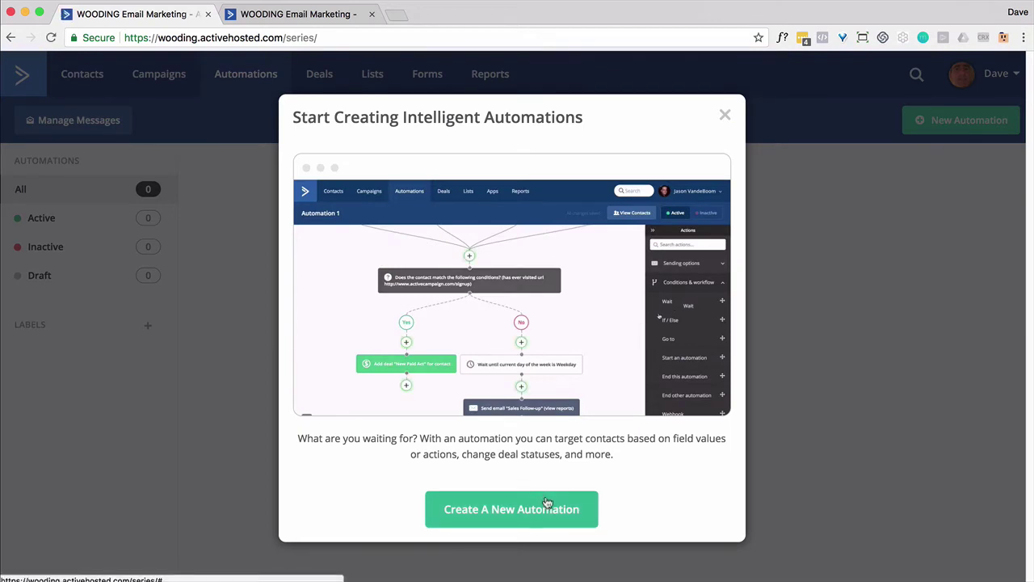
Create a new automation from scratch triggered by a contact field change.
{"action": "left_click", "coordinate": [547, 503]}
{"action": "left_click", "coordinate": [443, 251]}
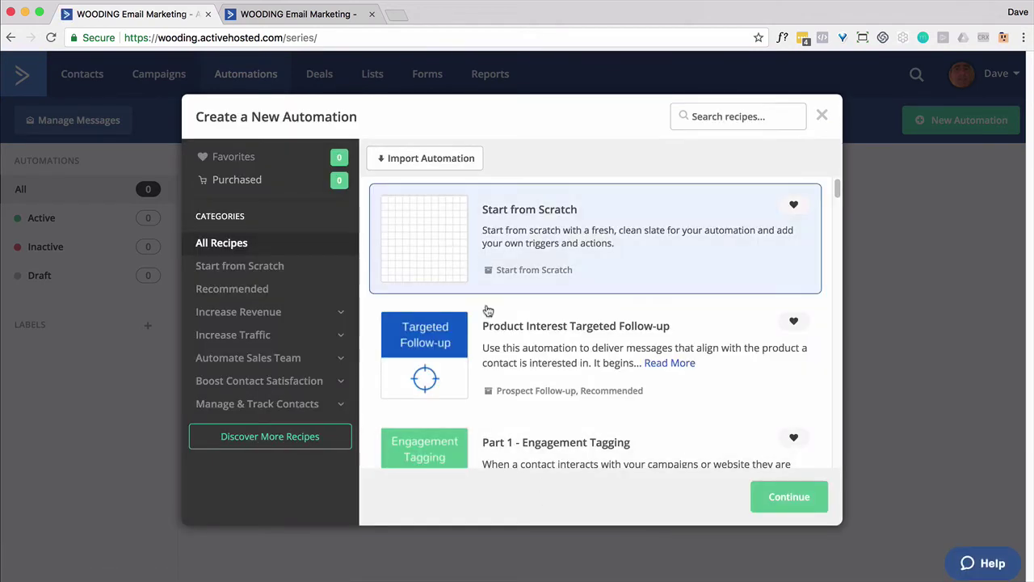
{"action": "left_click", "coordinate": [771, 495]}
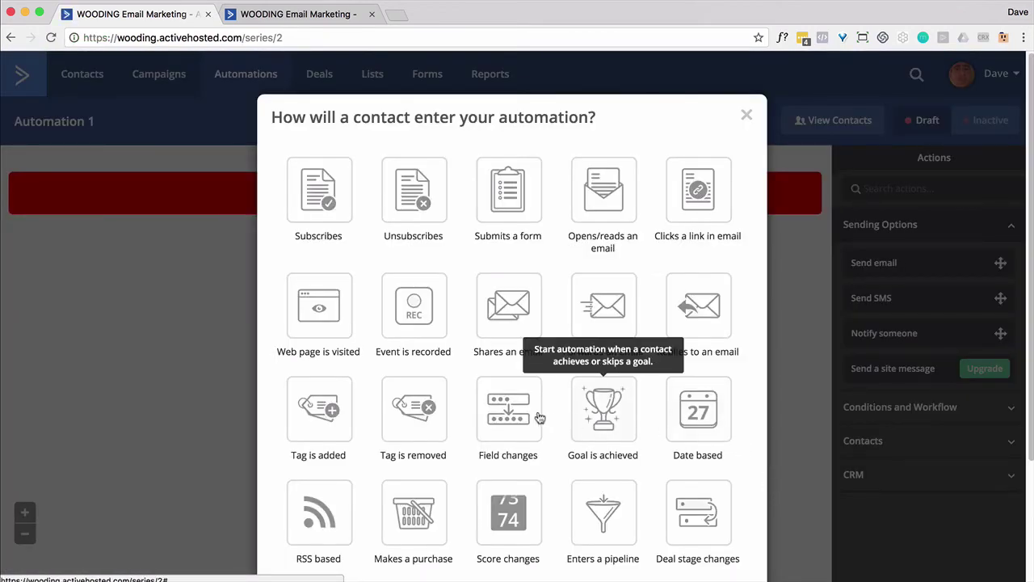
{"action": "left_click", "coordinate": [527, 414]}
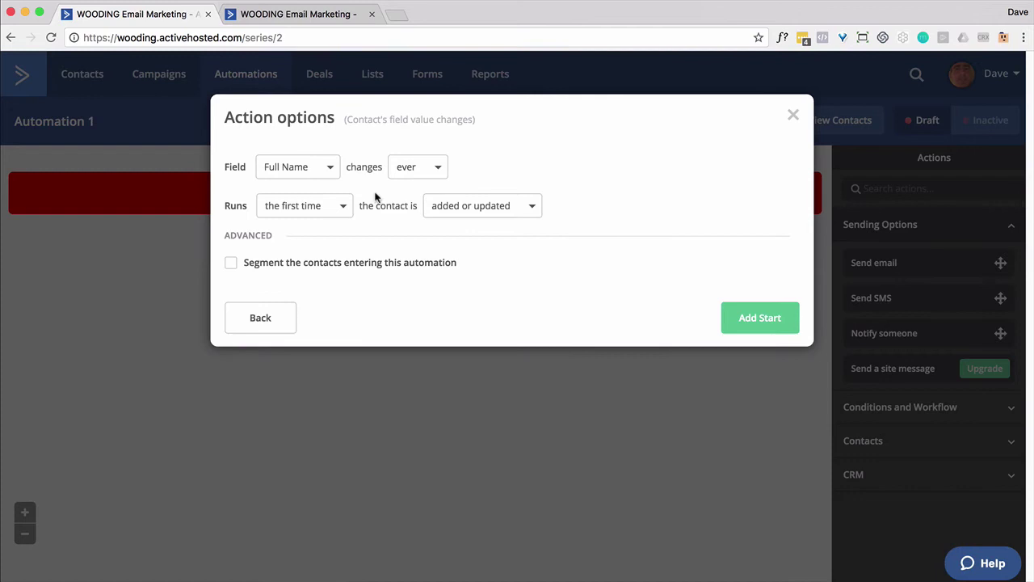
Set the trigger field to 'Are you a woman or man?', running the first time only.
{"action": "left_click", "coordinate": [331, 171]}
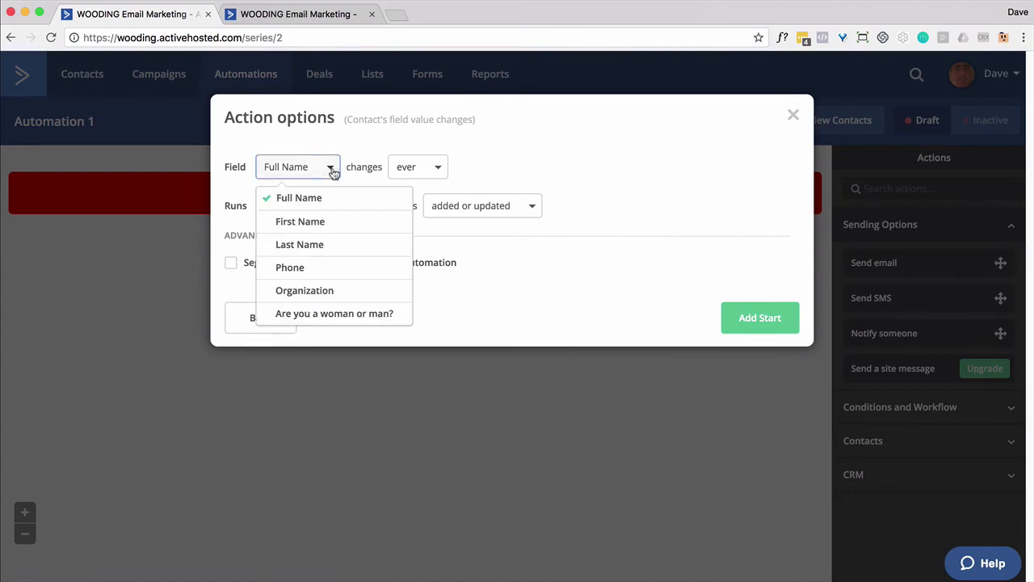
{"action": "left_click", "coordinate": [317, 313]}
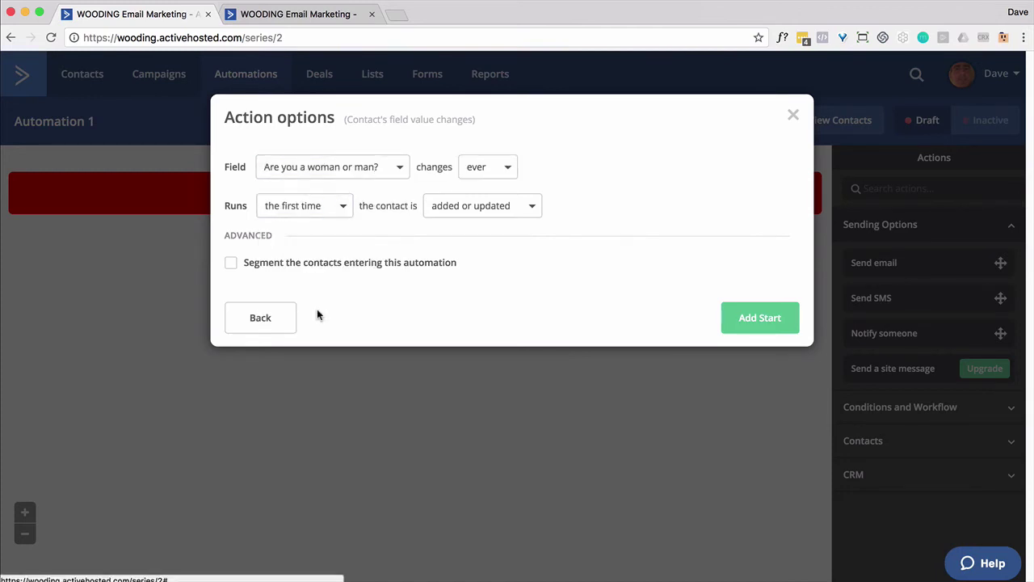
{"action": "left_click", "coordinate": [506, 173]}
{"action": "left_click", "coordinate": [506, 175]}
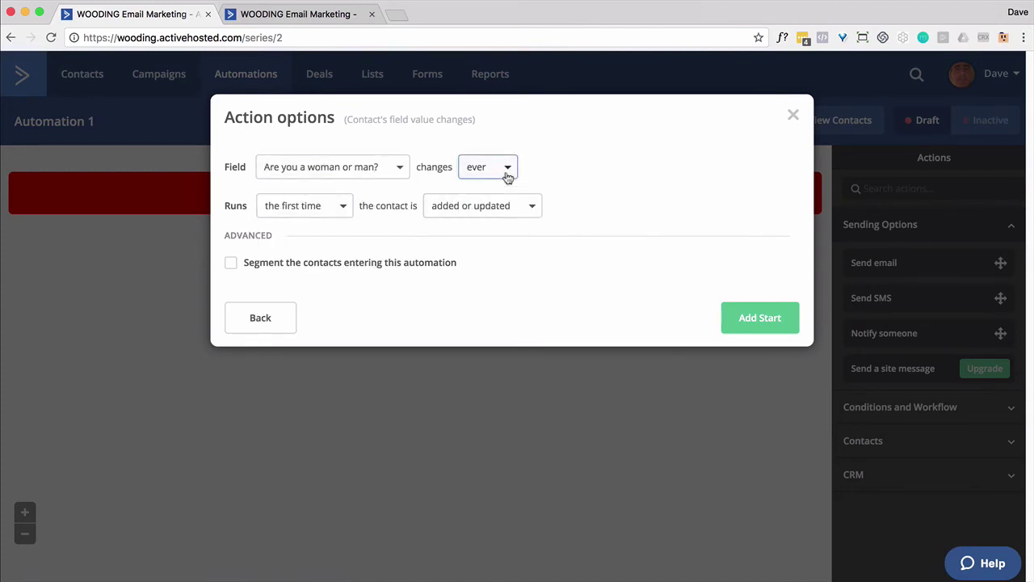
{"action": "left_click", "coordinate": [343, 210]}
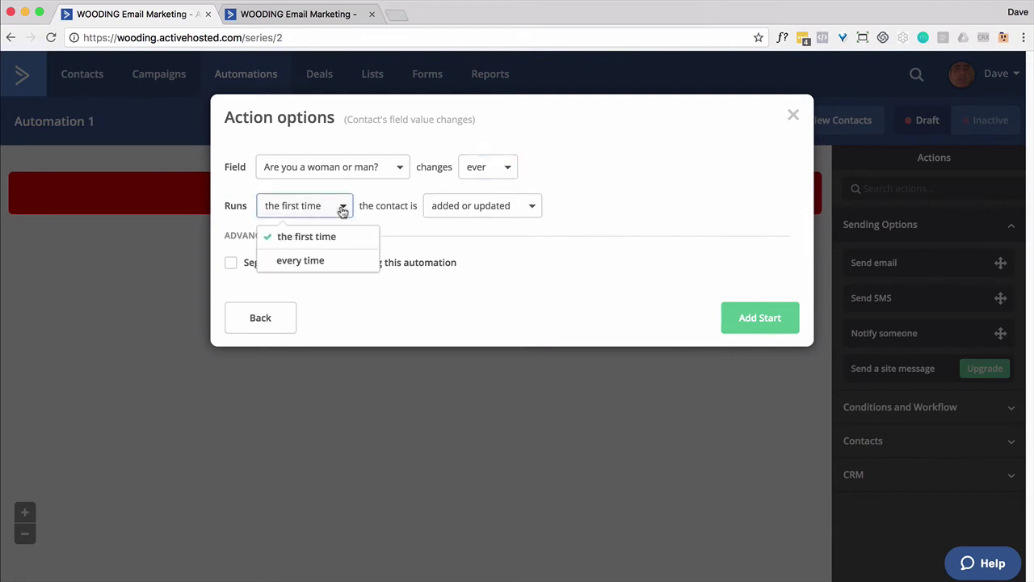
{"action": "left_click", "coordinate": [342, 210]}
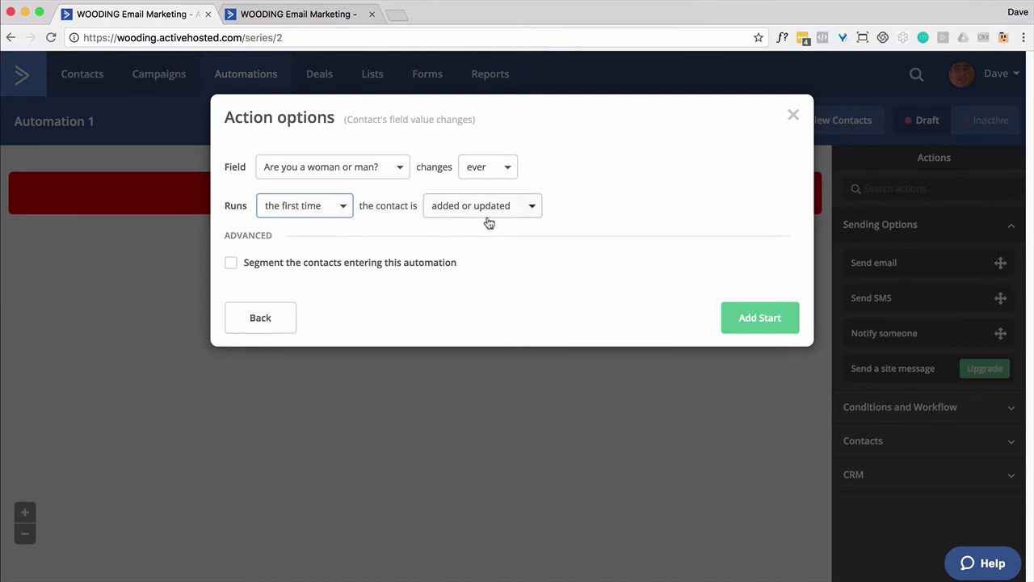
{"action": "left_click", "coordinate": [746, 320]}
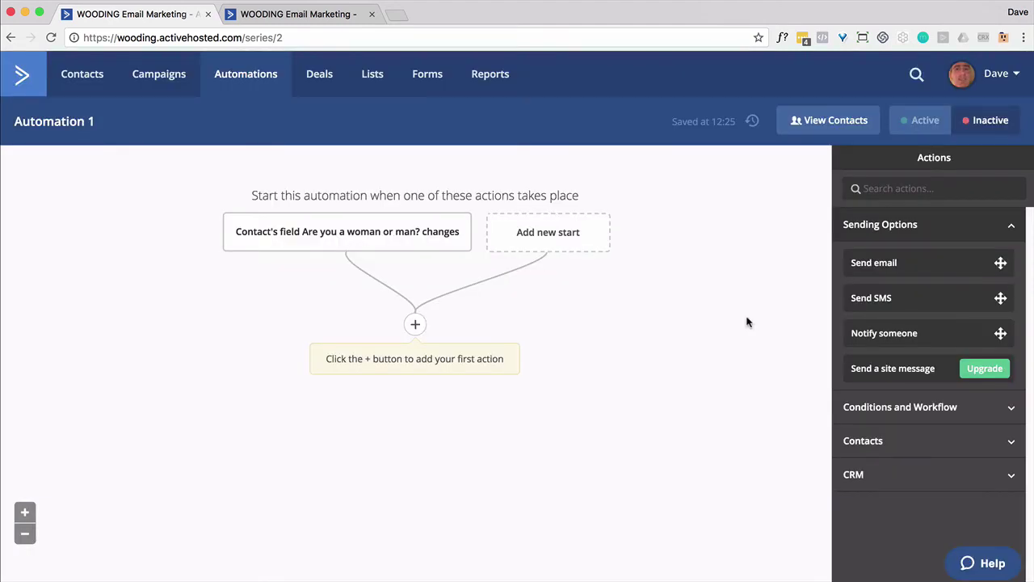
Add a 5-minute wait step right after the trigger.
{"action": "left_click", "coordinate": [415, 325]}
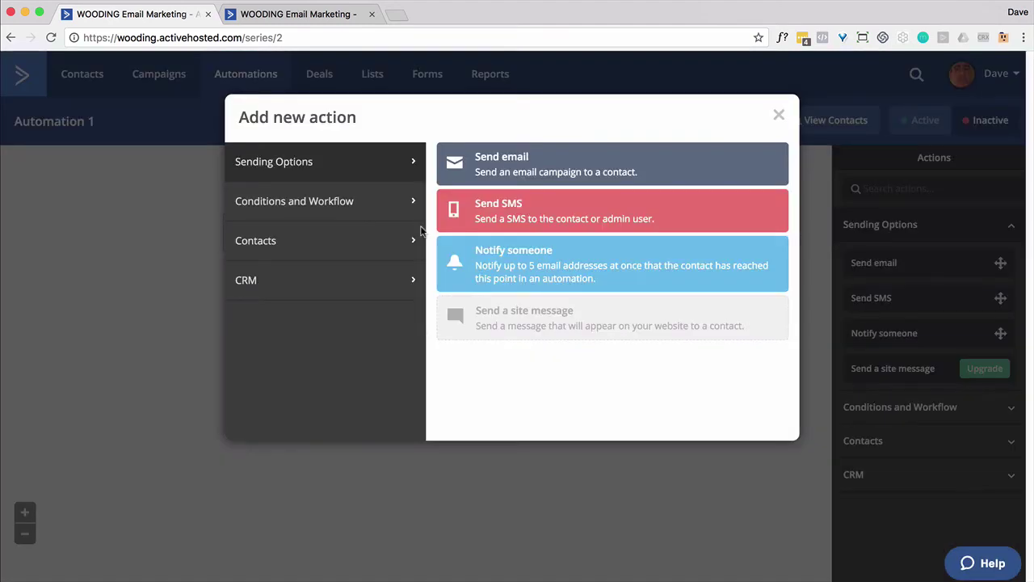
{"action": "left_click", "coordinate": [392, 212]}
{"action": "left_click", "coordinate": [487, 168]}
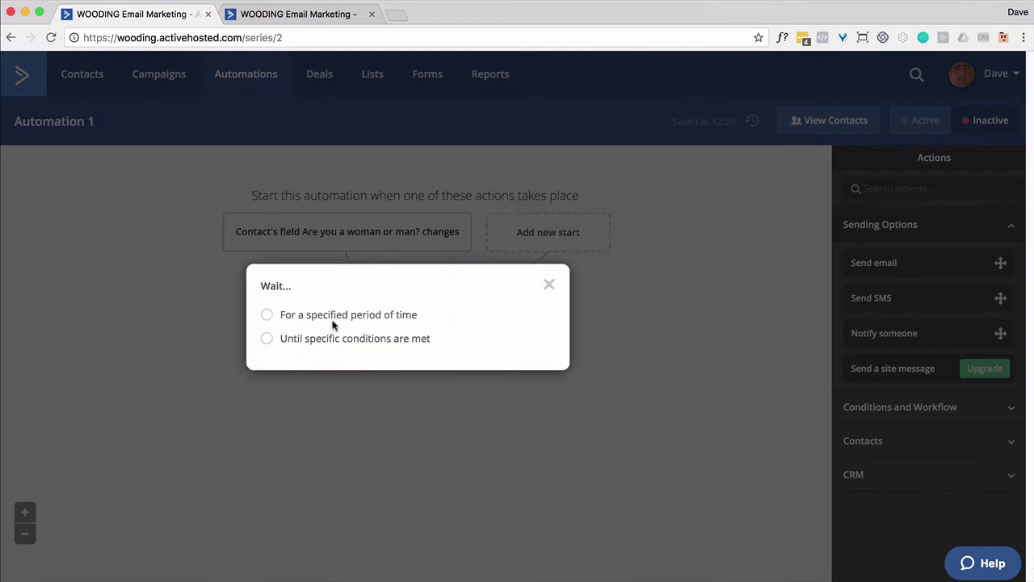
{"action": "left_click", "coordinate": [324, 317]}
{"action": "double_click", "coordinate": [369, 314]}
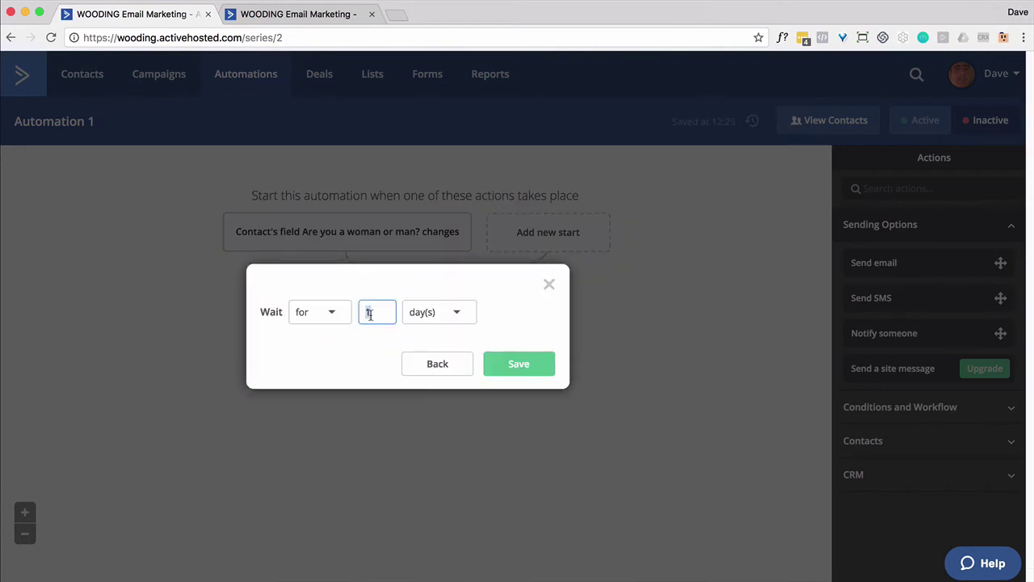
{"action": "type", "text": "5"}
{"action": "left_click", "coordinate": [462, 312]}
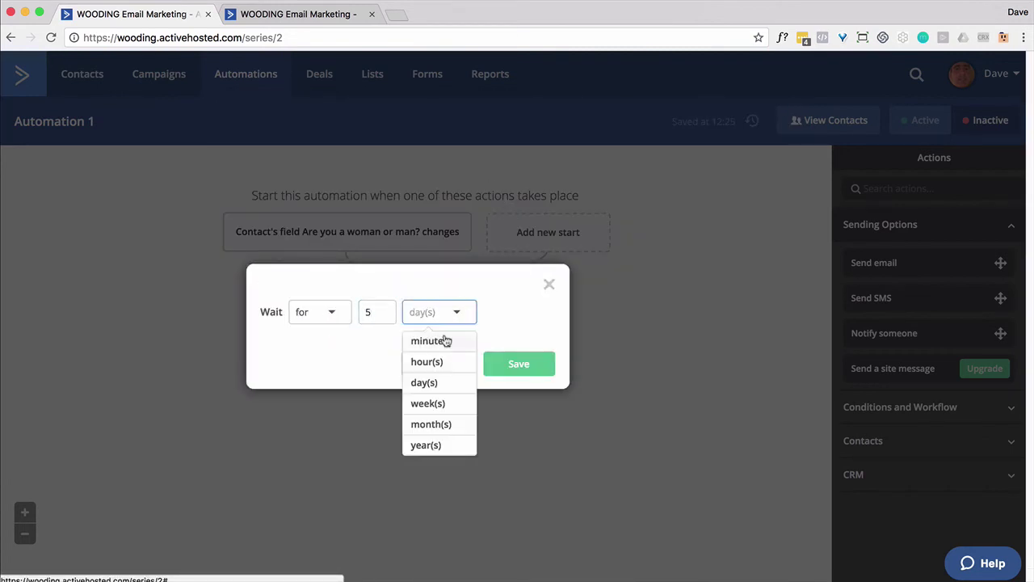
{"action": "left_click", "coordinate": [443, 340]}
{"action": "left_click", "coordinate": [503, 360]}
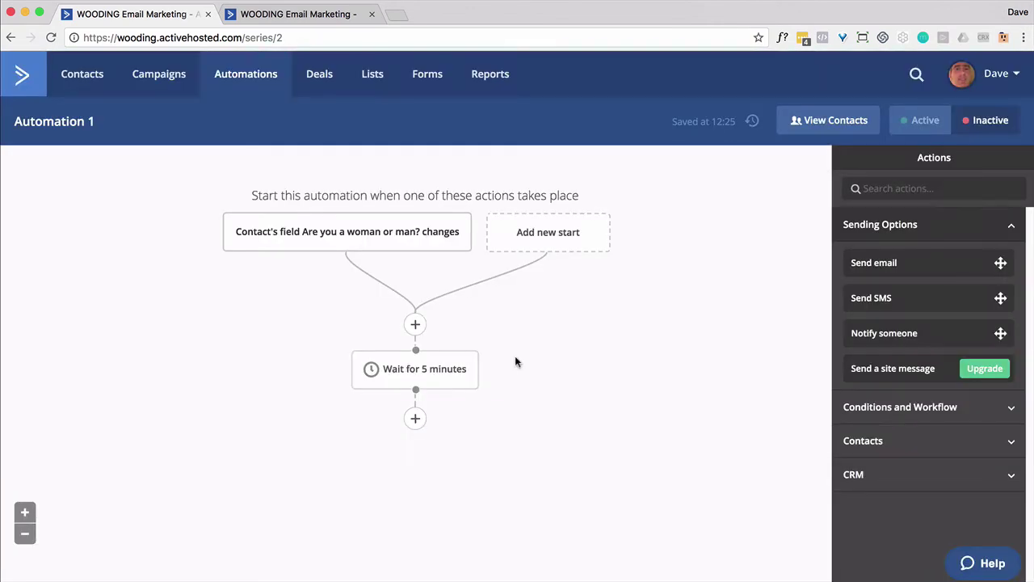
Add an If/Else condition checking whether Are you a woman or man? is Woman.
{"action": "left_click", "coordinate": [417, 419]}
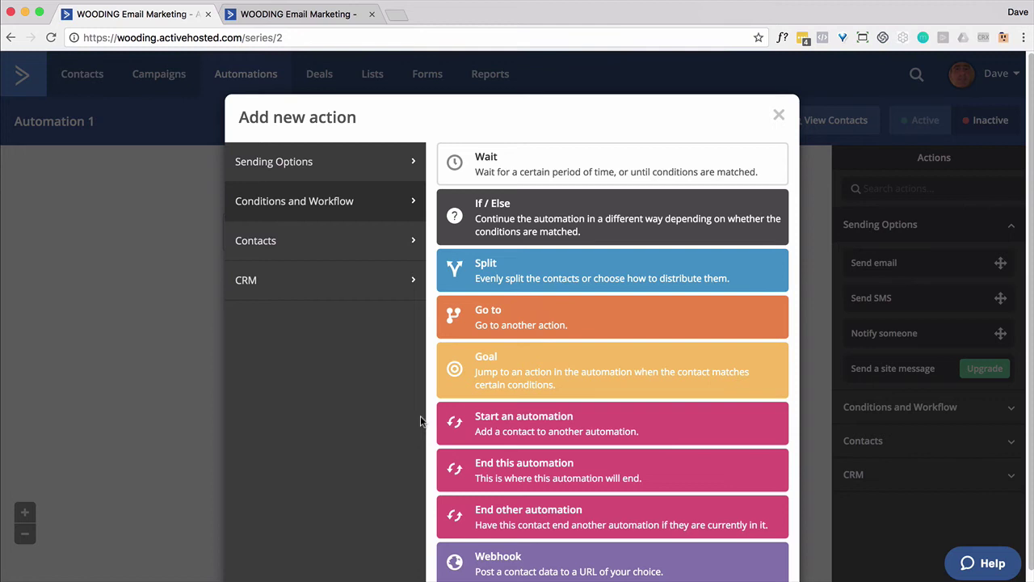
{"action": "left_click", "coordinate": [515, 206]}
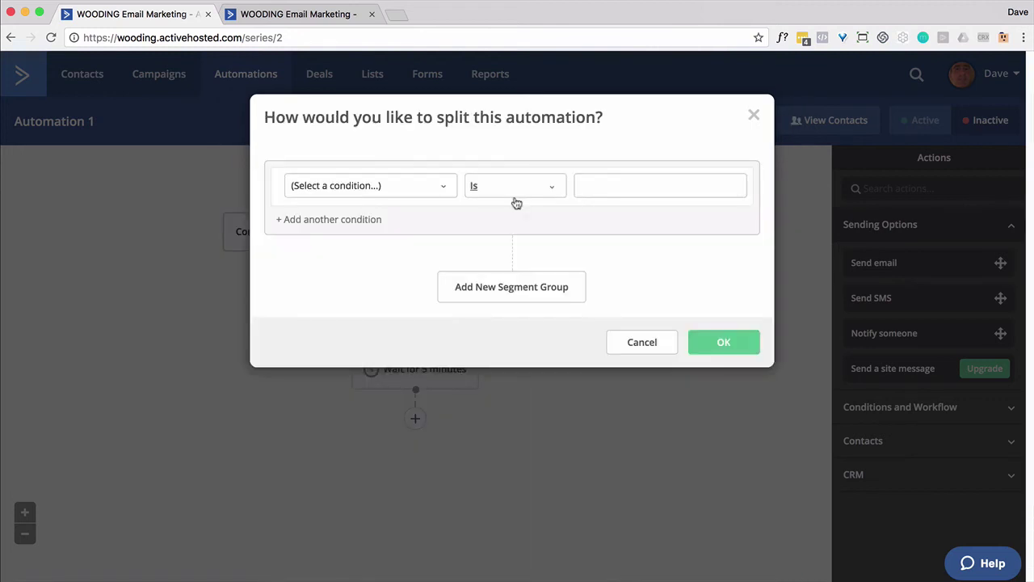
{"action": "left_click", "coordinate": [446, 192]}
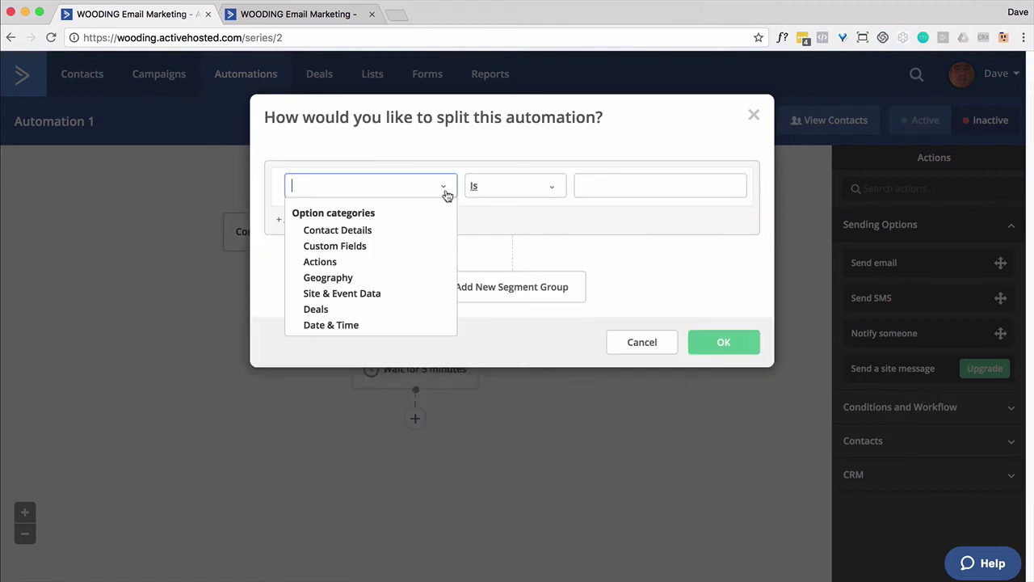
{"action": "left_click", "coordinate": [347, 253]}
{"action": "left_click", "coordinate": [347, 258]}
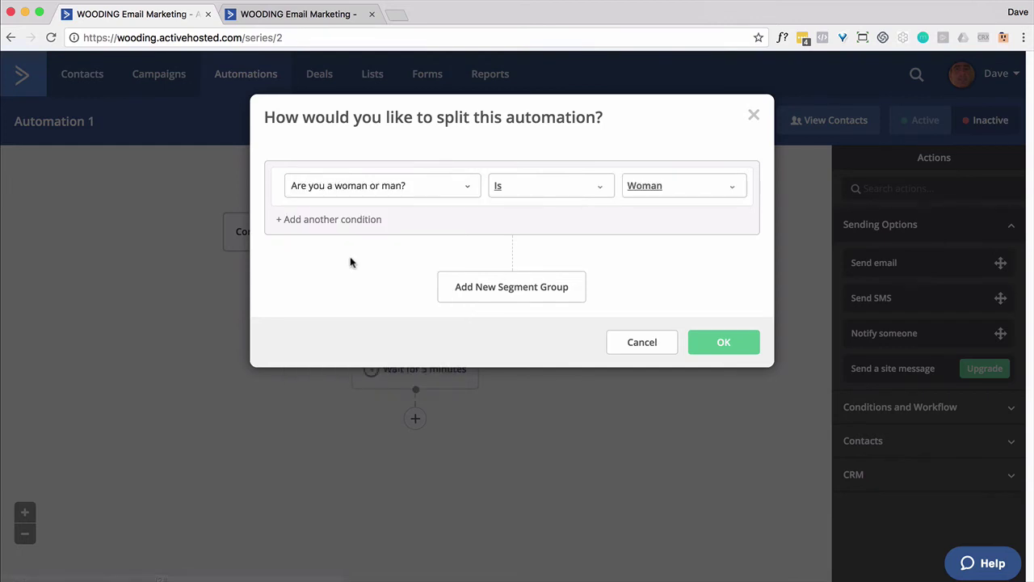
{"action": "left_click", "coordinate": [718, 351]}
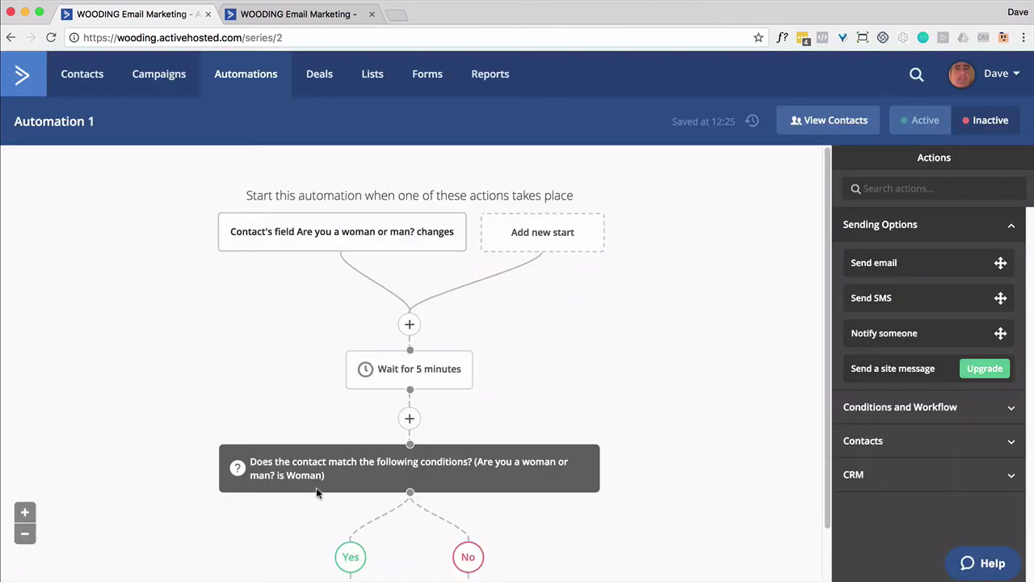
On the Yes branch, add the existing Woman tag to the contact.
{"action": "scroll", "coordinate": [316, 488], "scroll_direction": "down", "scroll_amount": 2}
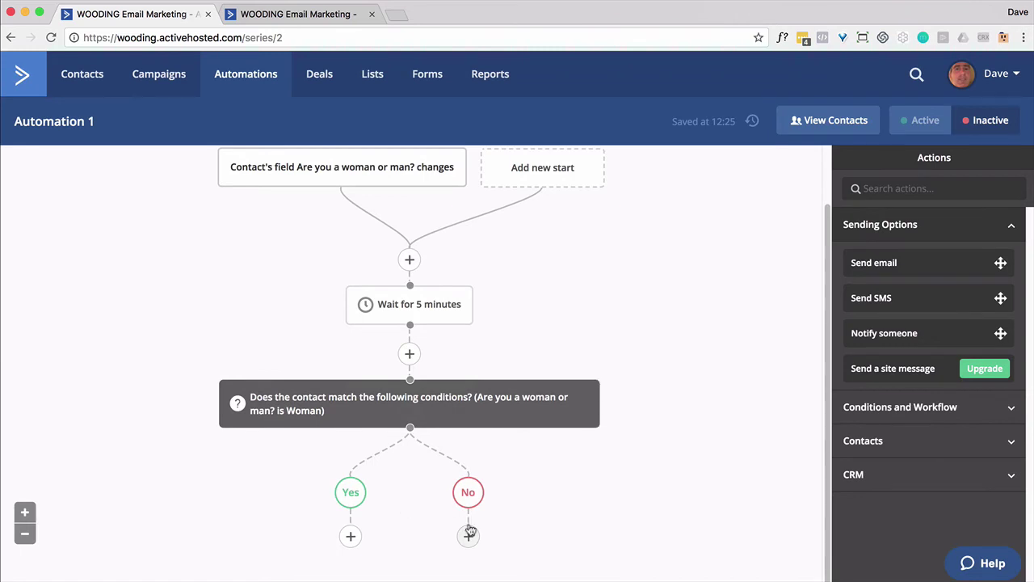
{"action": "left_click", "coordinate": [351, 536]}
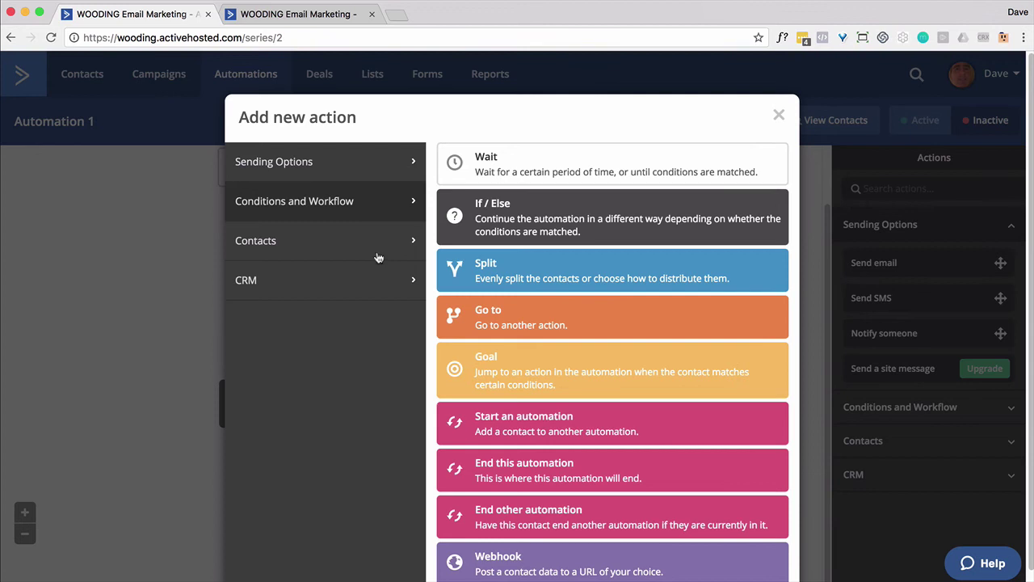
{"action": "left_click", "coordinate": [379, 253]}
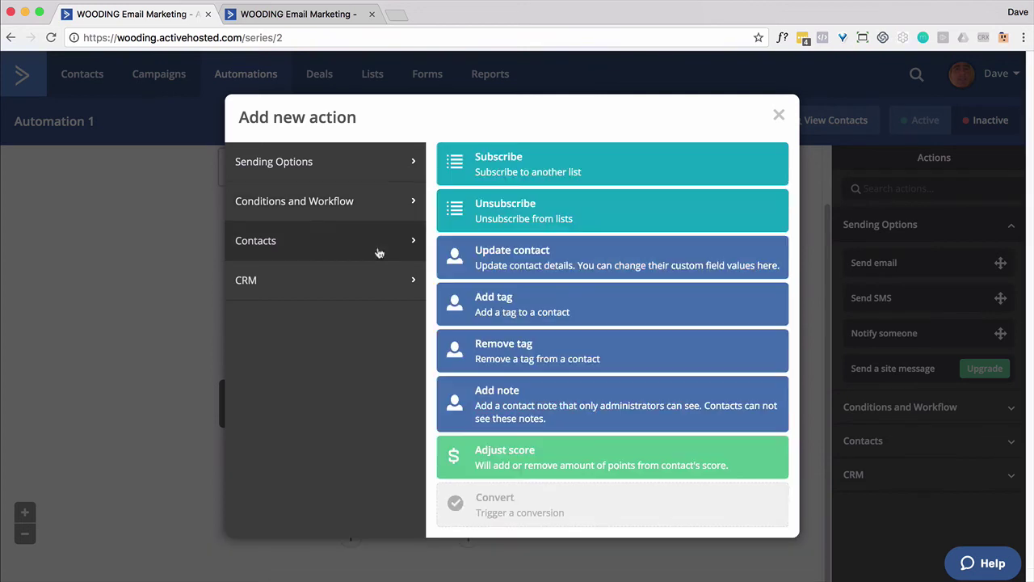
{"action": "left_click", "coordinate": [505, 297]}
{"action": "type", "text": "Wo"}
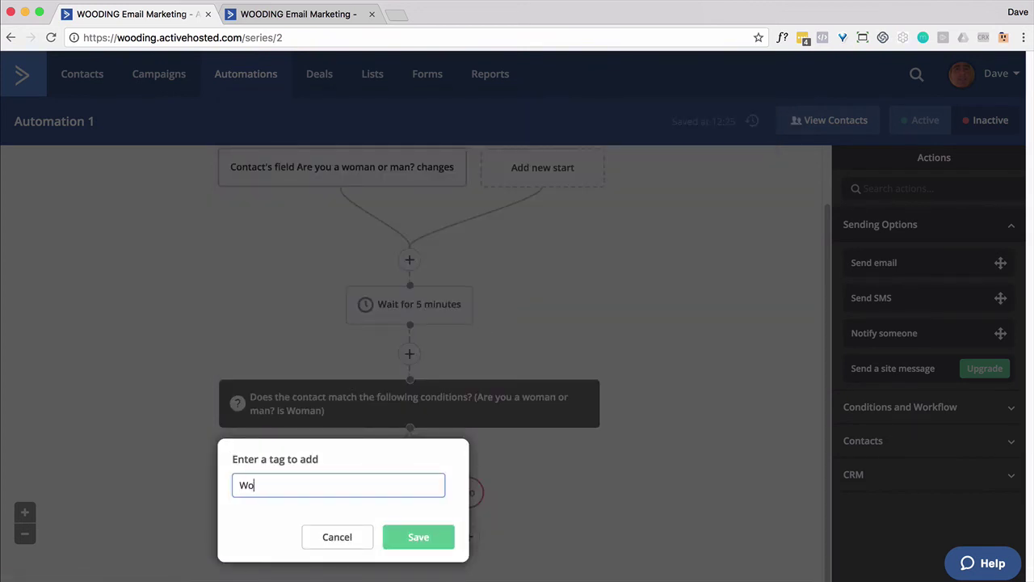
{"action": "left_click", "coordinate": [259, 505]}
{"action": "left_click", "coordinate": [434, 539]}
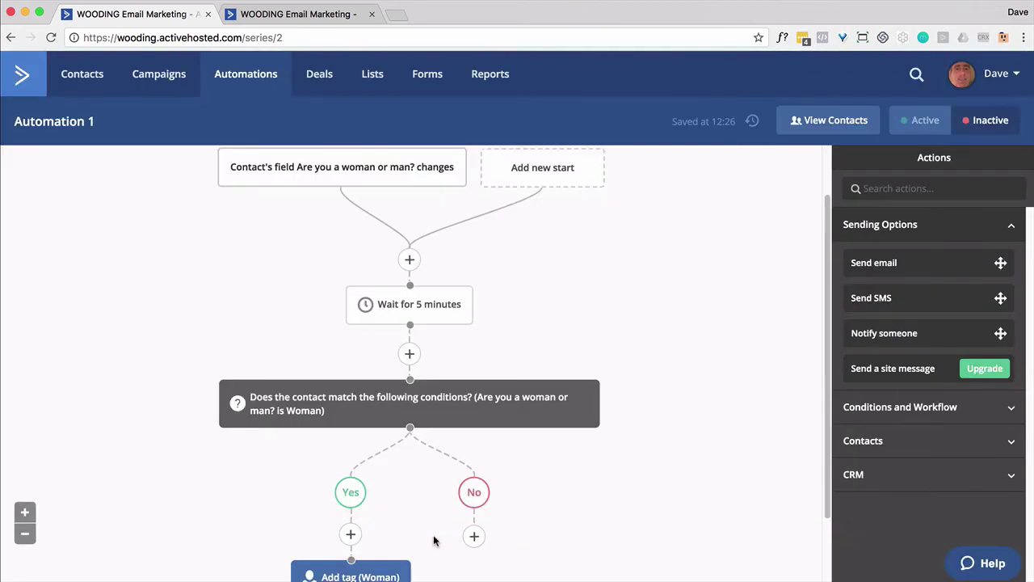
On the No branch, add the Man tag to the contact.
{"action": "scroll", "coordinate": [527, 517], "scroll_direction": "down", "scroll_amount": 2}
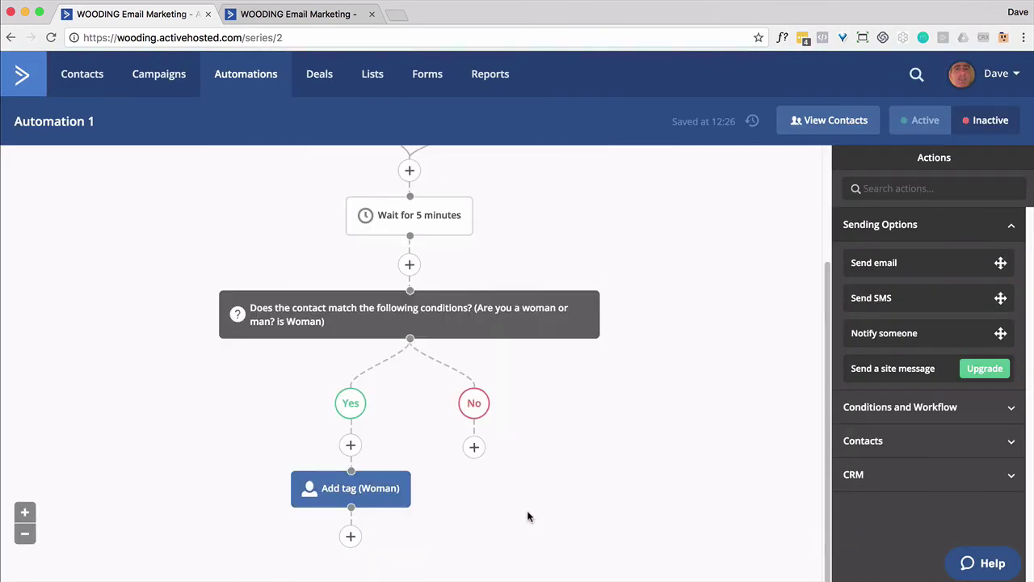
{"action": "left_click", "coordinate": [474, 448]}
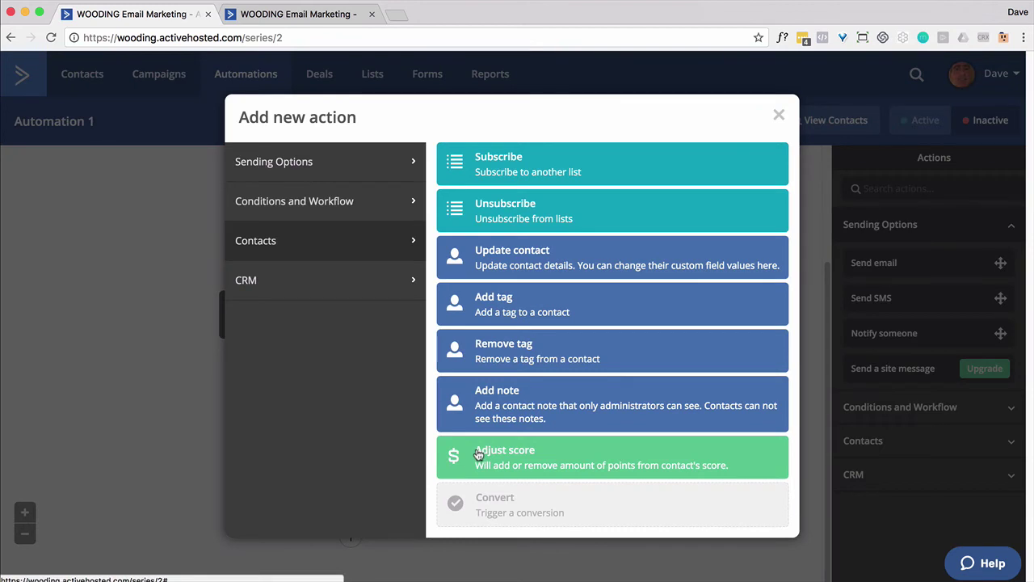
{"action": "left_click", "coordinate": [490, 304]}
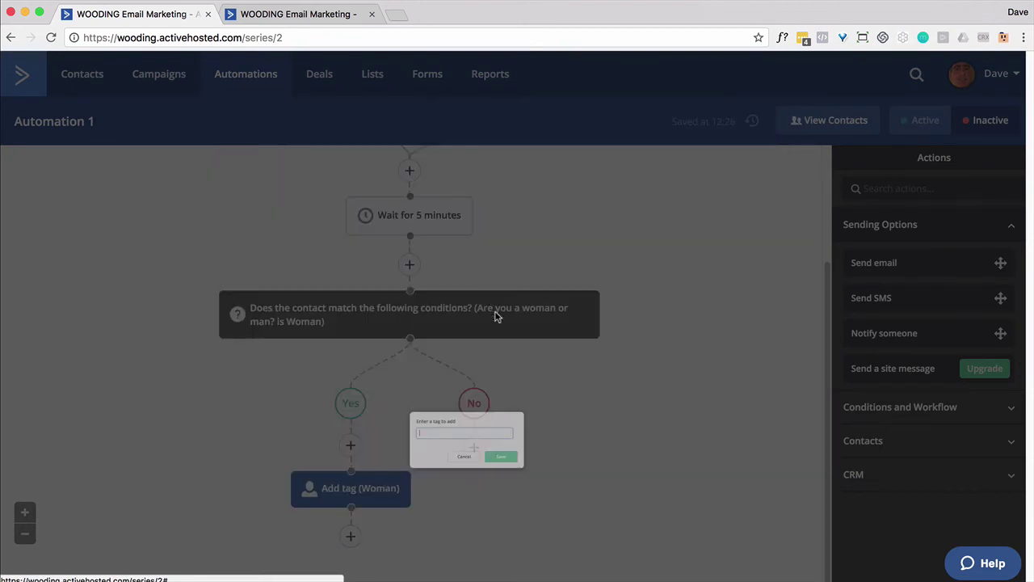
{"action": "type", "text": "Man"}
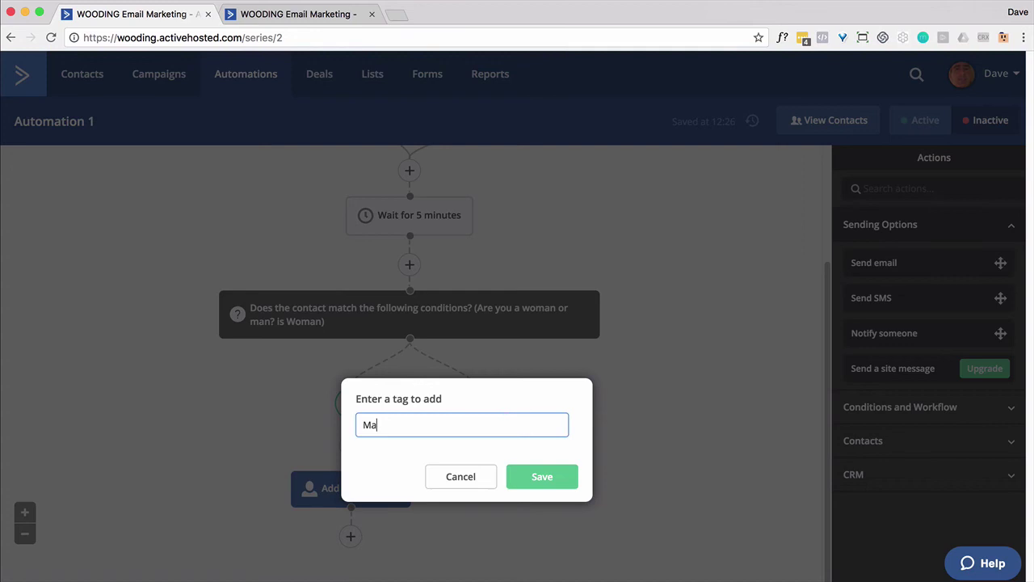
{"action": "left_click", "coordinate": [552, 478]}
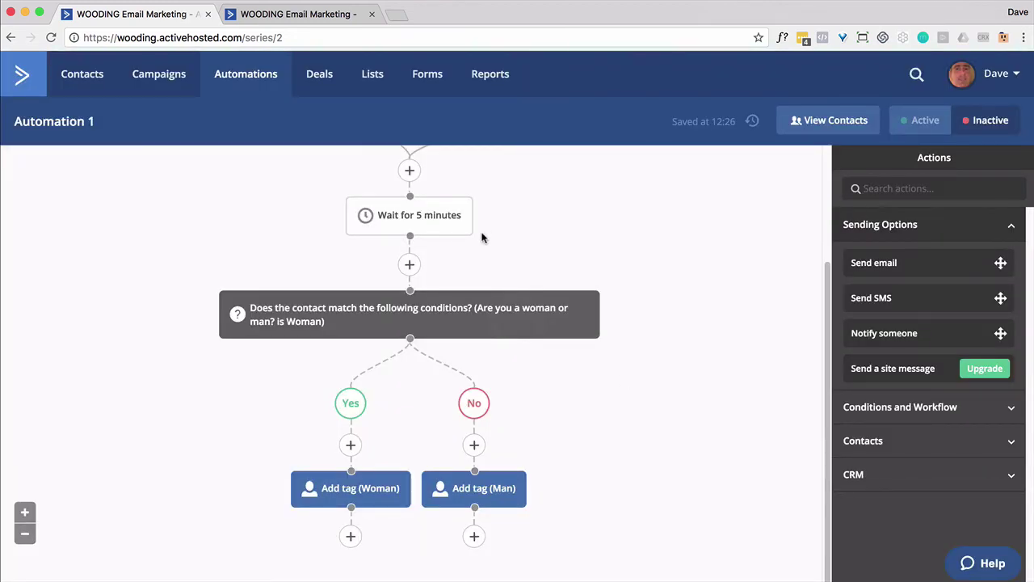
{"action": "mouse_move", "coordinate": [414, 242]}
Delete the 5-minute wait and end the automation after the Woman tag.
{"action": "left_click", "coordinate": [472, 198]}
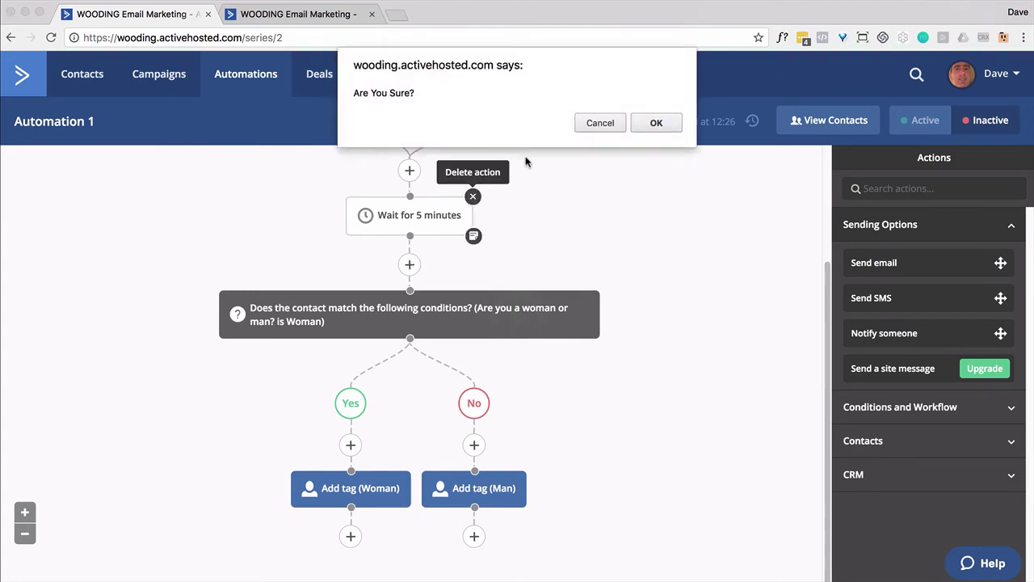
{"action": "left_click", "coordinate": [656, 127]}
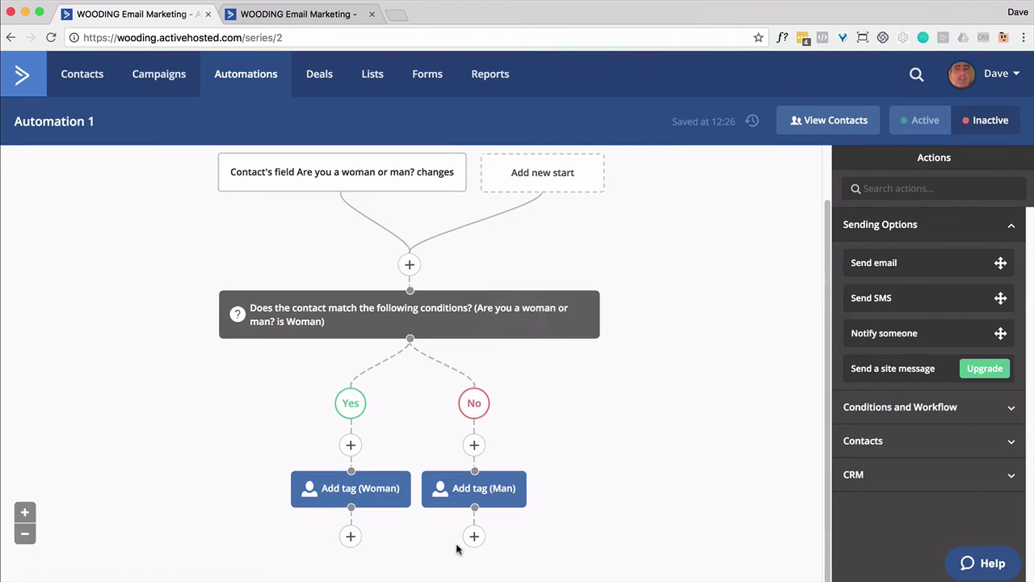
{"action": "left_click", "coordinate": [350, 537]}
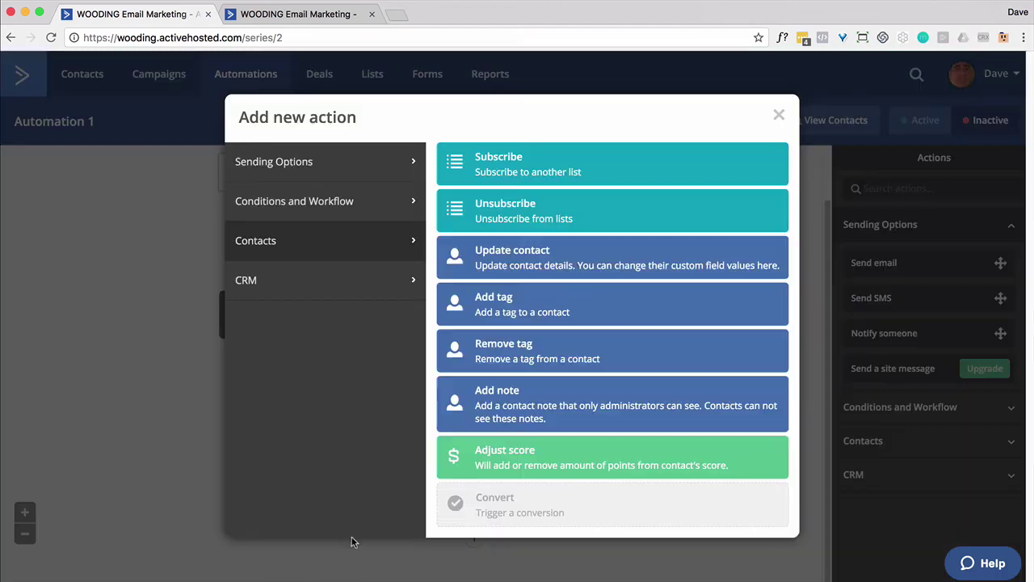
{"action": "left_click", "coordinate": [369, 201]}
{"action": "left_click", "coordinate": [524, 465]}
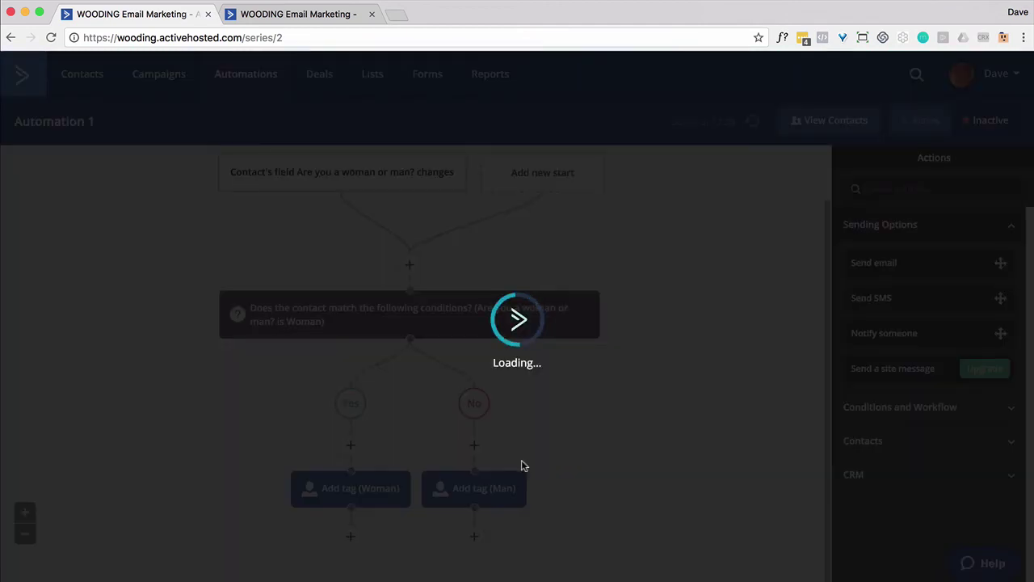
After the Man tag, add a Go to step linked to End this automation.
{"action": "scroll", "coordinate": [525, 430], "scroll_direction": "down", "scroll_amount": 2}
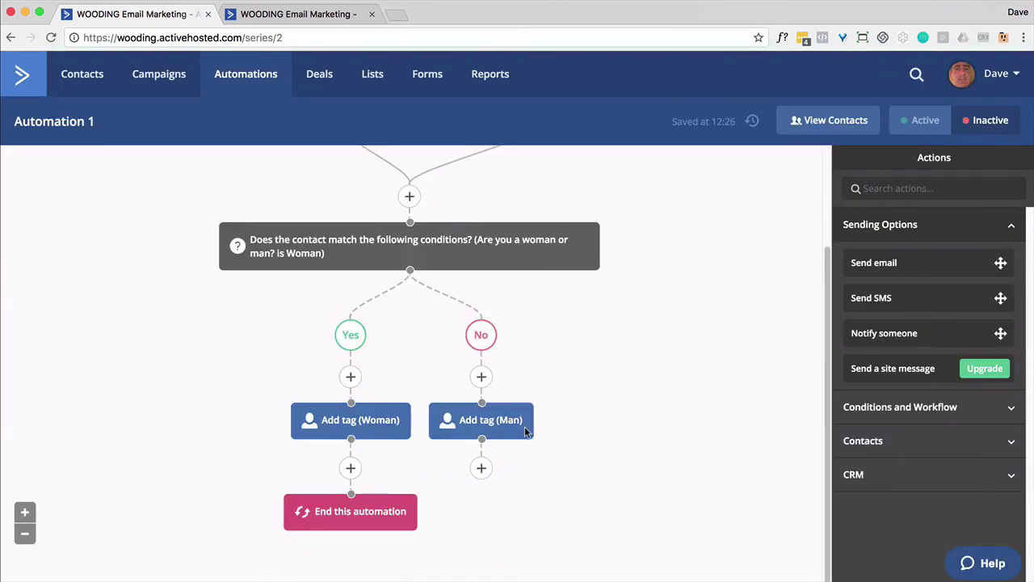
{"action": "left_click", "coordinate": [483, 464]}
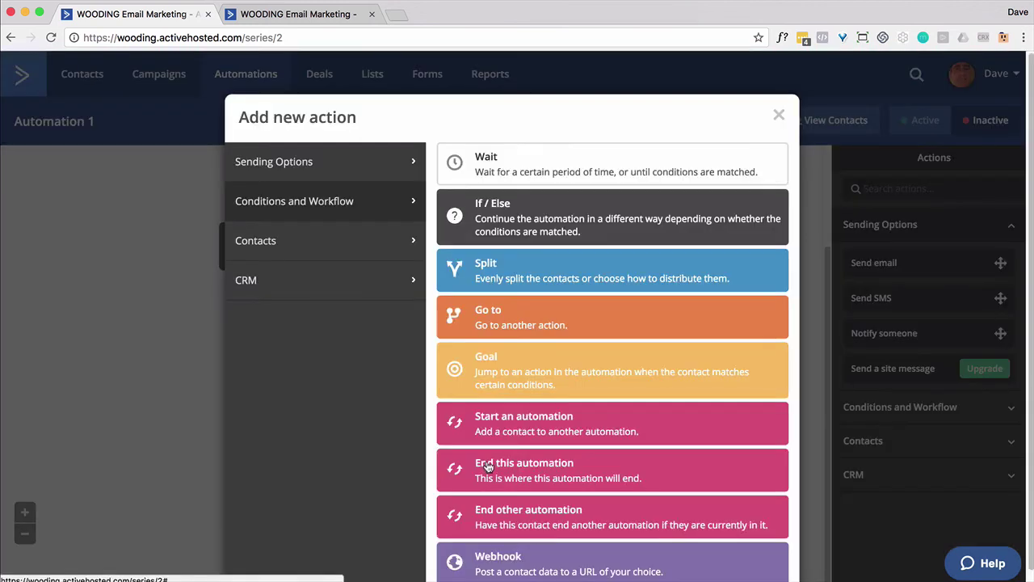
{"action": "left_click", "coordinate": [508, 328]}
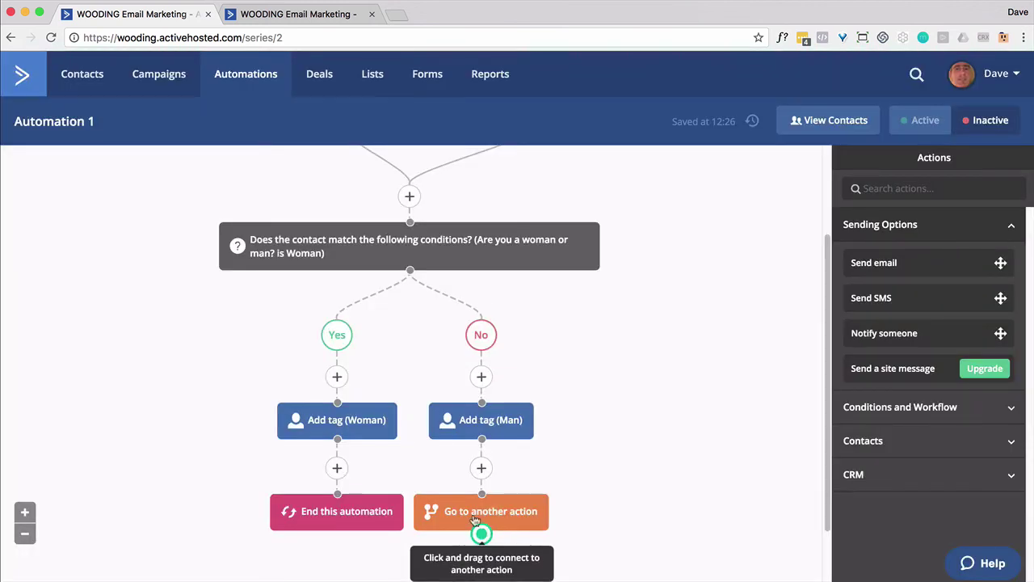
{"action": "left_click_drag", "start_coordinate": [482, 531], "coordinate": [337, 494]}
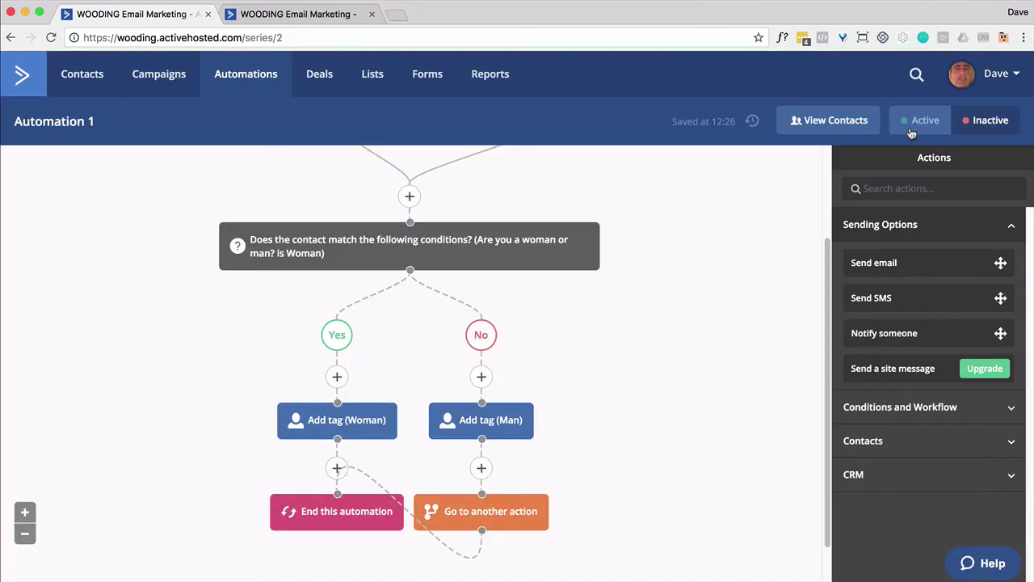
Switch the automation to Active and rename it 'Woman or Man'.
{"action": "left_click", "coordinate": [911, 131]}
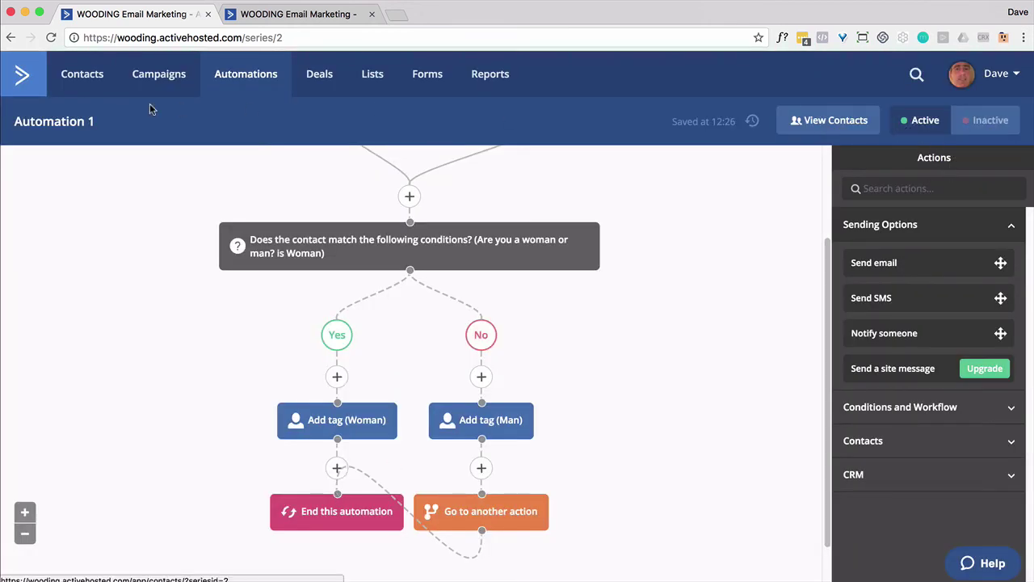
{"action": "left_click", "coordinate": [85, 129]}
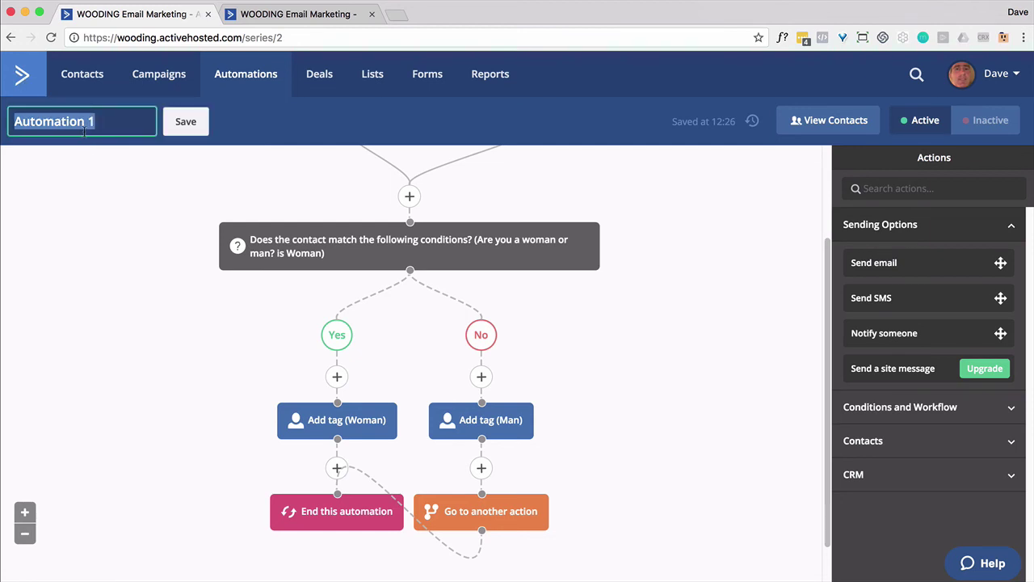
{"action": "type", "text": "Woman or Man"}
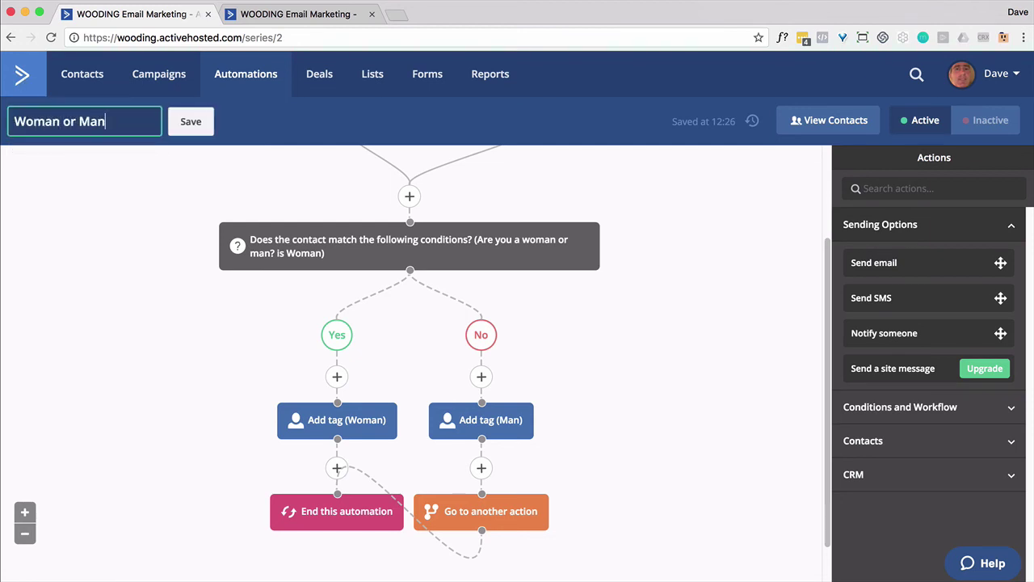
{"action": "left_click", "coordinate": [187, 125]}
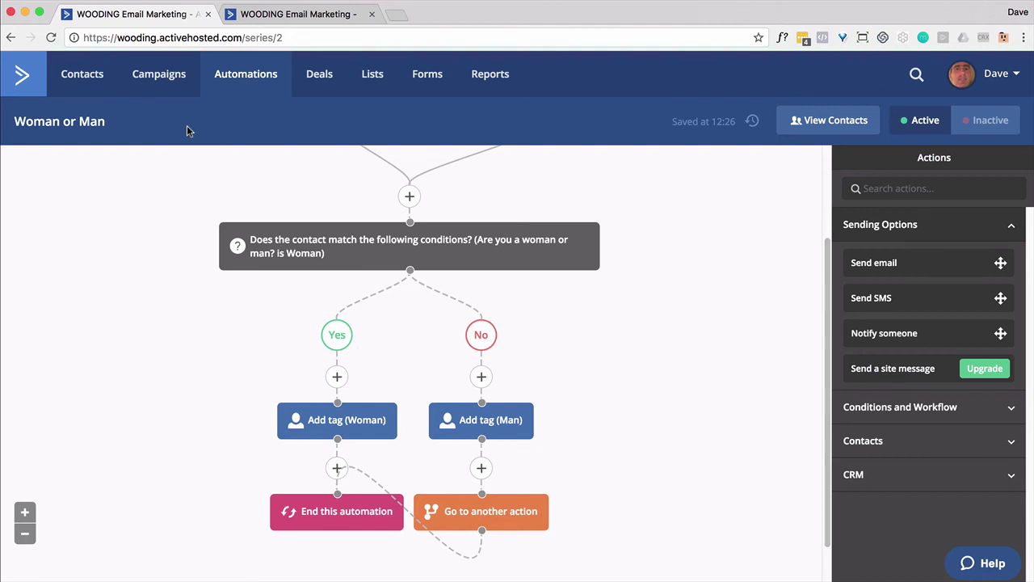
{"action": "scroll", "coordinate": [630, 314], "scroll_direction": "up", "scroll_amount": 3}
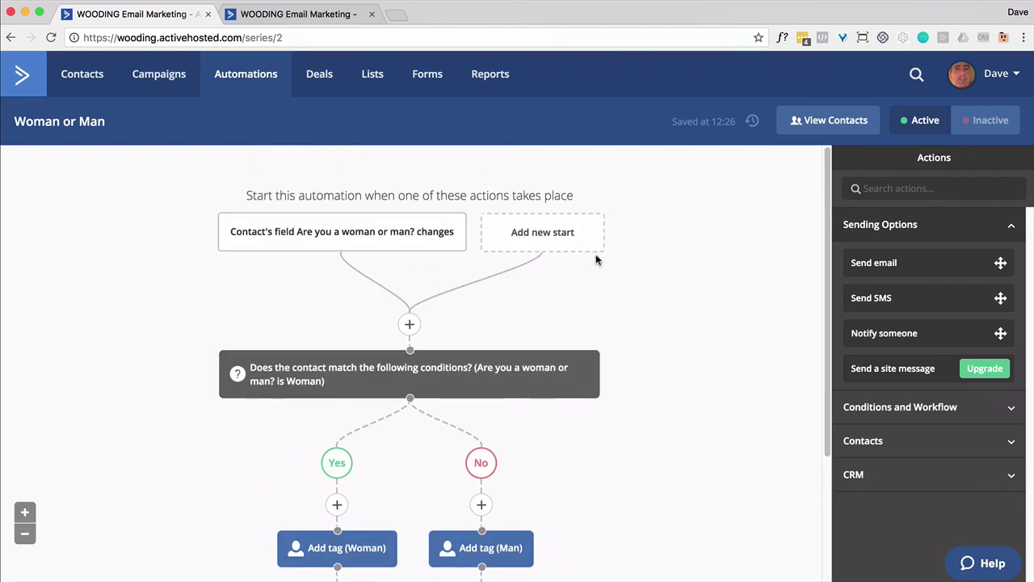
{"action": "scroll", "coordinate": [595, 256], "scroll_direction": "down", "scroll_amount": 3}
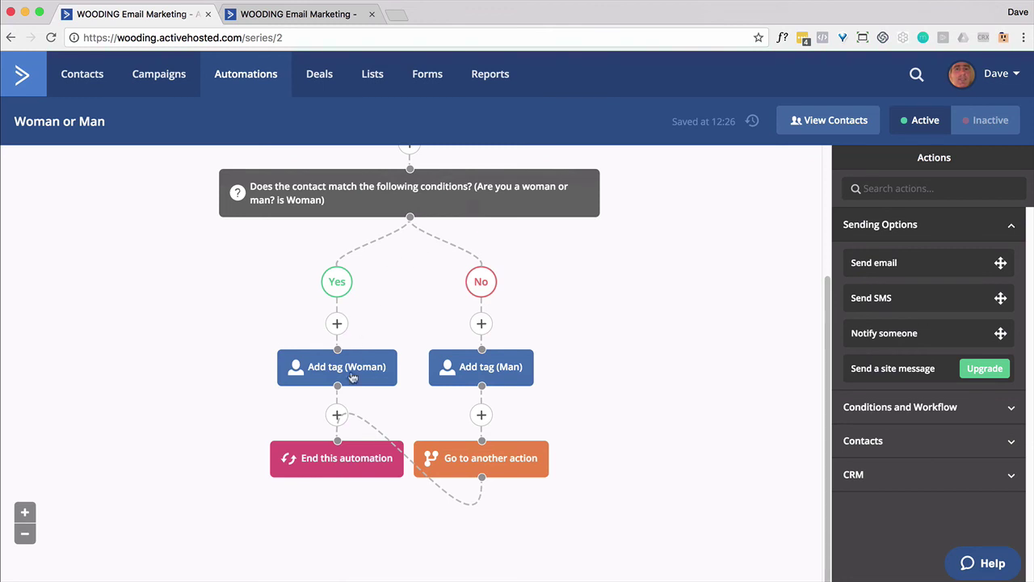
{"action": "scroll", "coordinate": [450, 272], "scroll_direction": "up", "scroll_amount": 1}
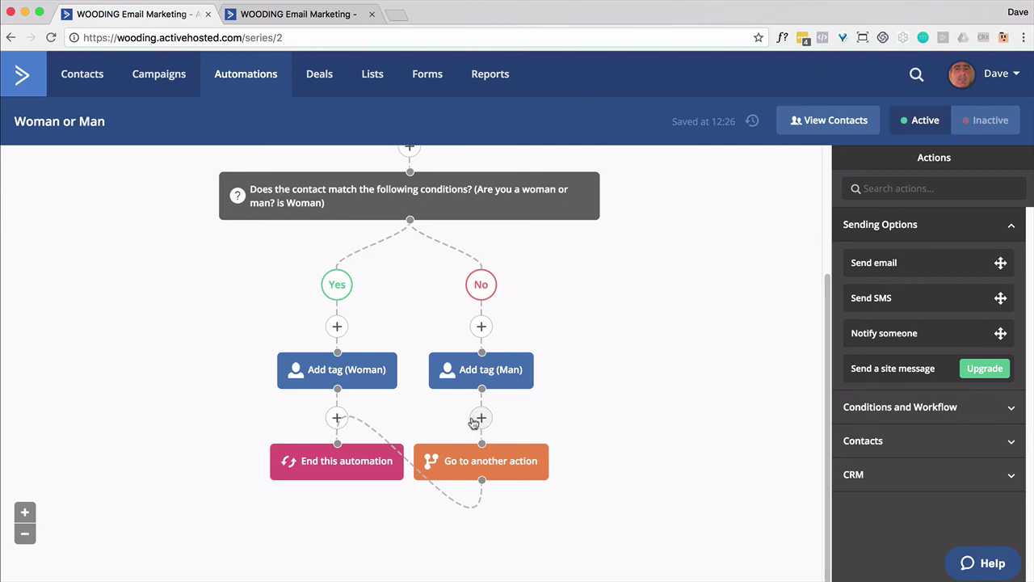
Submit Form 1 with a test email address and check it appears in Form 2's URL.
{"action": "left_click", "coordinate": [308, 13]}
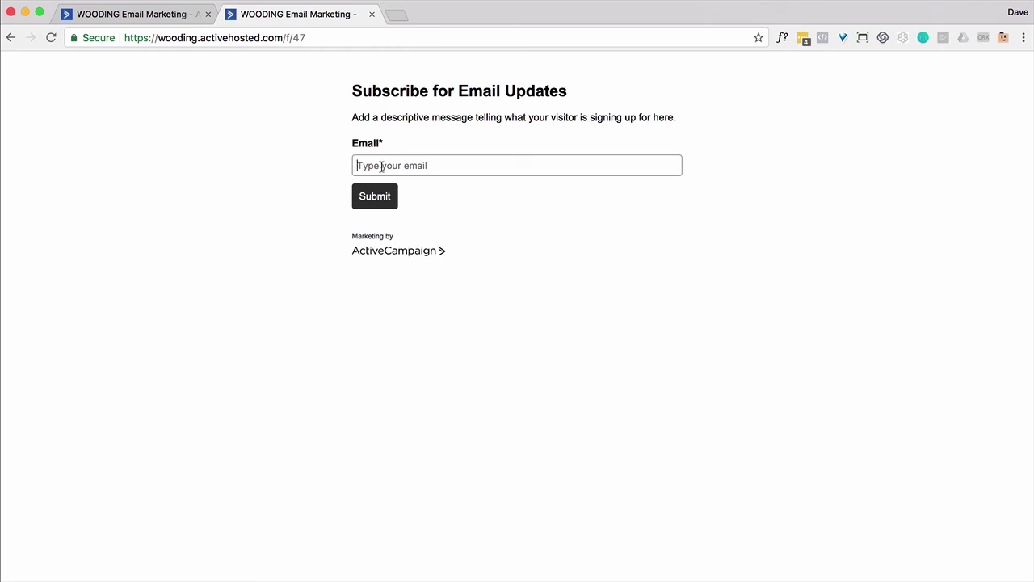
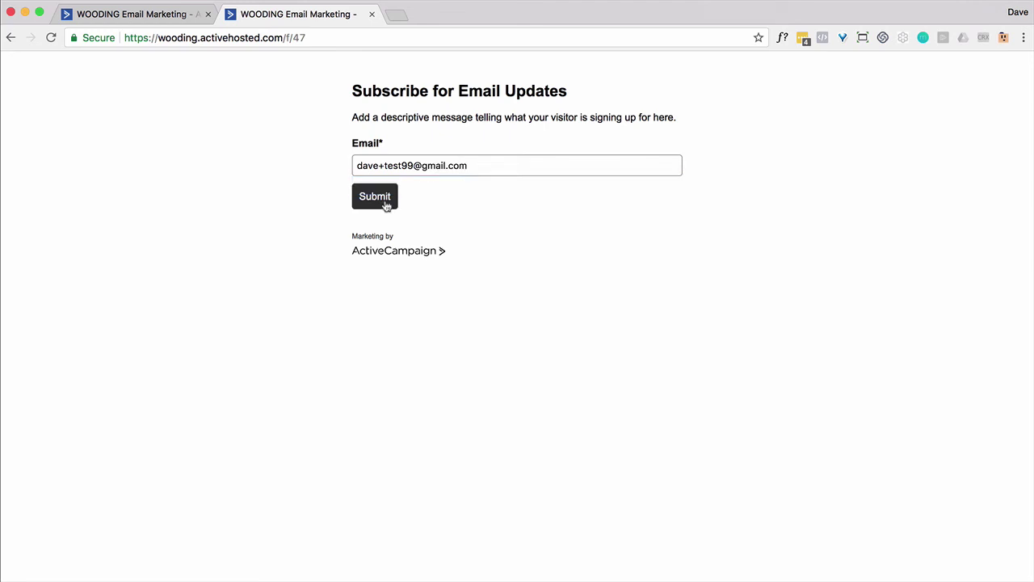
{"action": "left_click", "coordinate": [386, 206]}
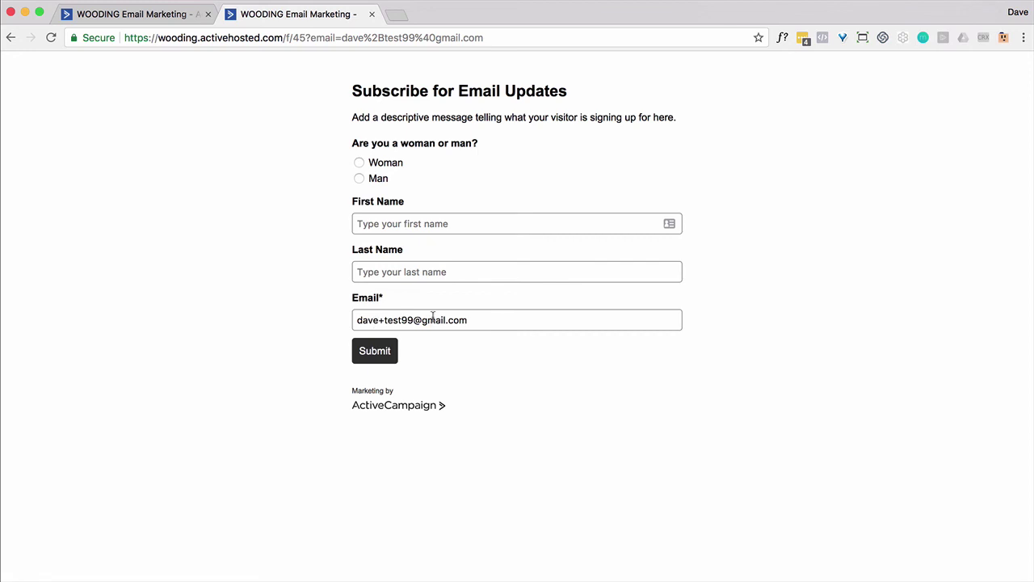
{"action": "left_click_drag", "start_coordinate": [306, 37], "coordinate": [481, 50]}
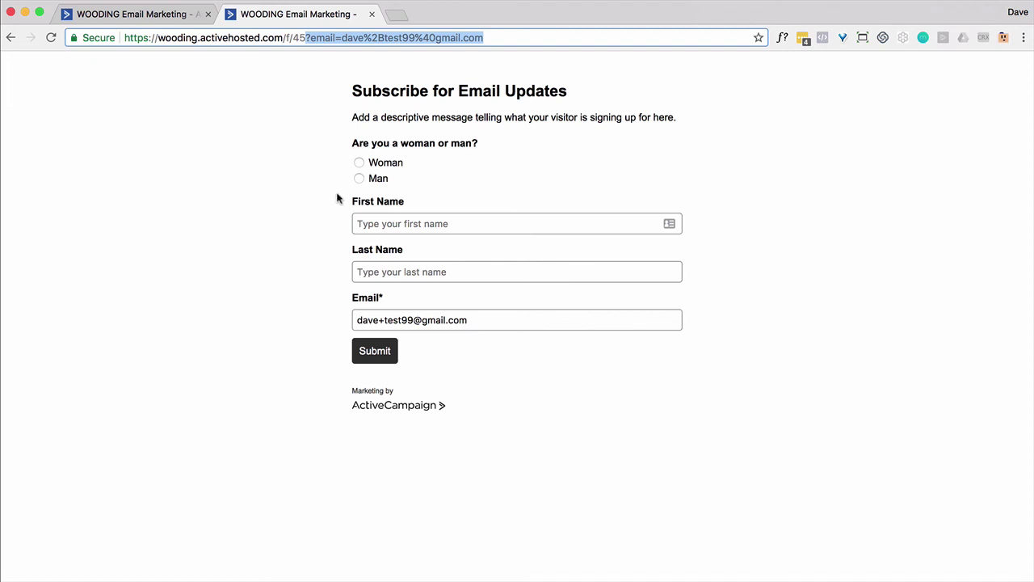
On Form 2, answer Man, enter the contact's first and last name, and submit.
{"action": "left_click", "coordinate": [359, 179]}
{"action": "left_click", "coordinate": [387, 223]}
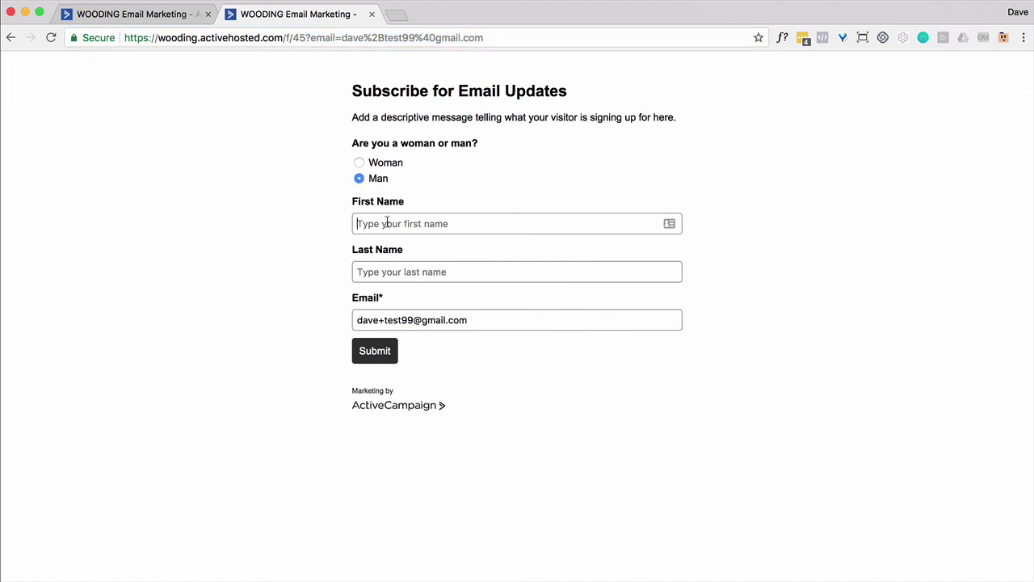
{"action": "key", "text": "Tab"}
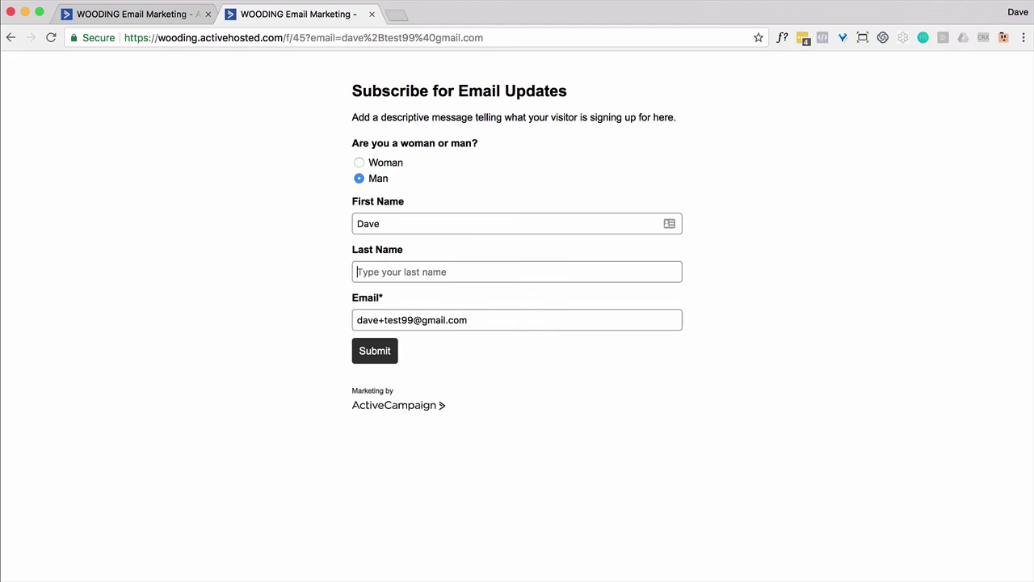
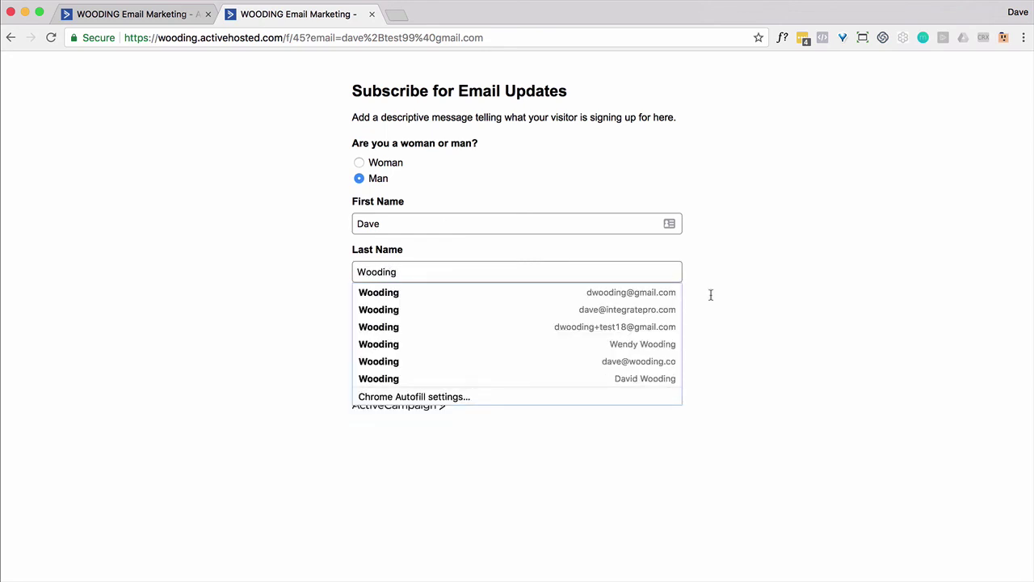
{"action": "left_click", "coordinate": [783, 331]}
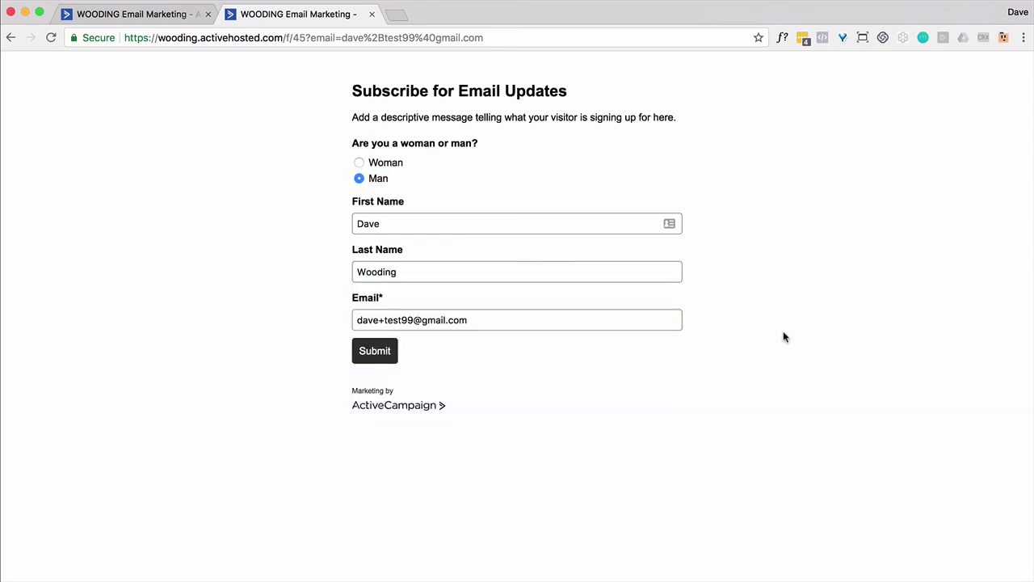
{"action": "left_click", "coordinate": [397, 351]}
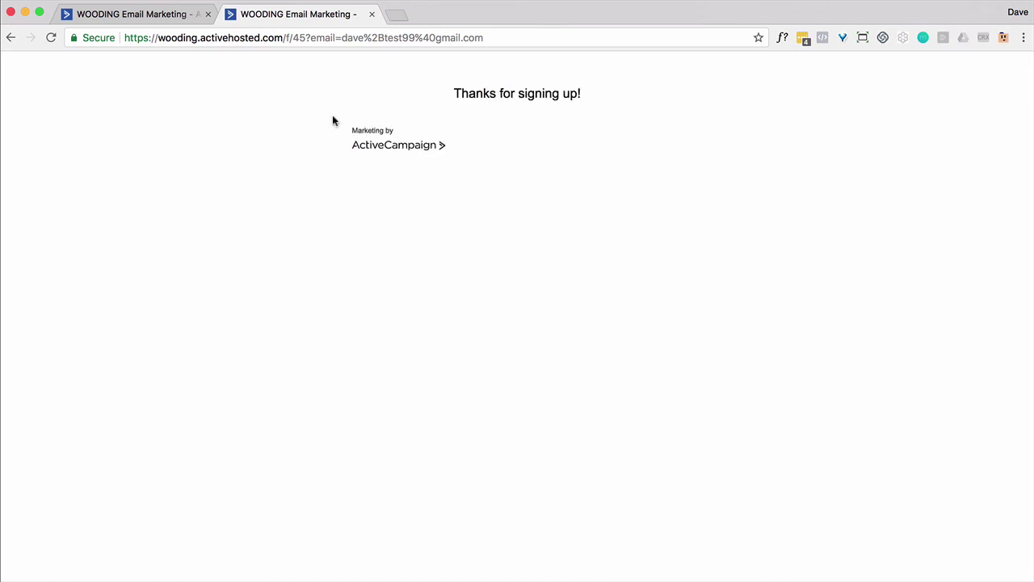
Find the test contact in Contacts by email and open their record.
{"action": "left_click", "coordinate": [146, 21]}
{"action": "left_click", "coordinate": [78, 77]}
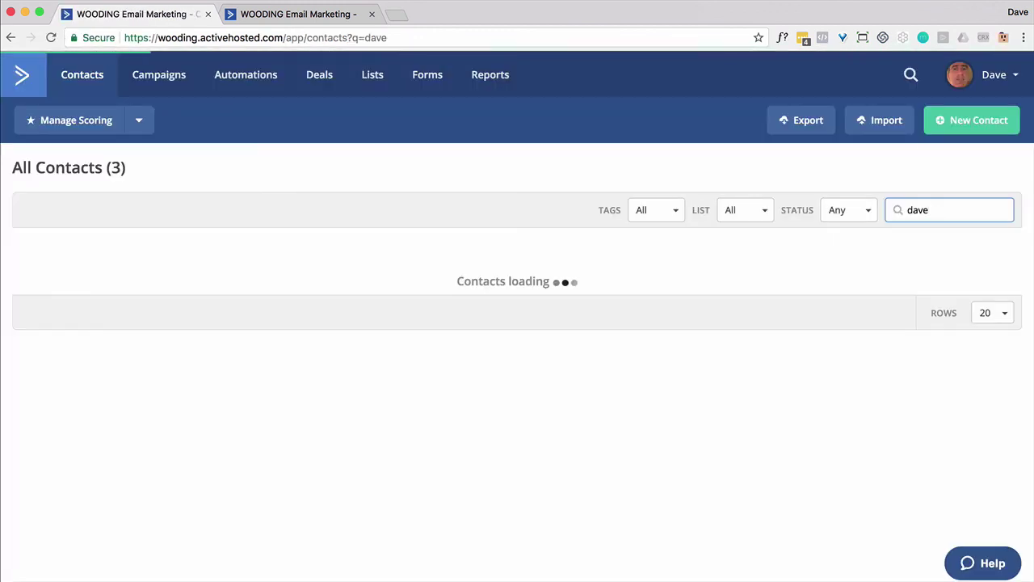
{"action": "type", "text": "99"}
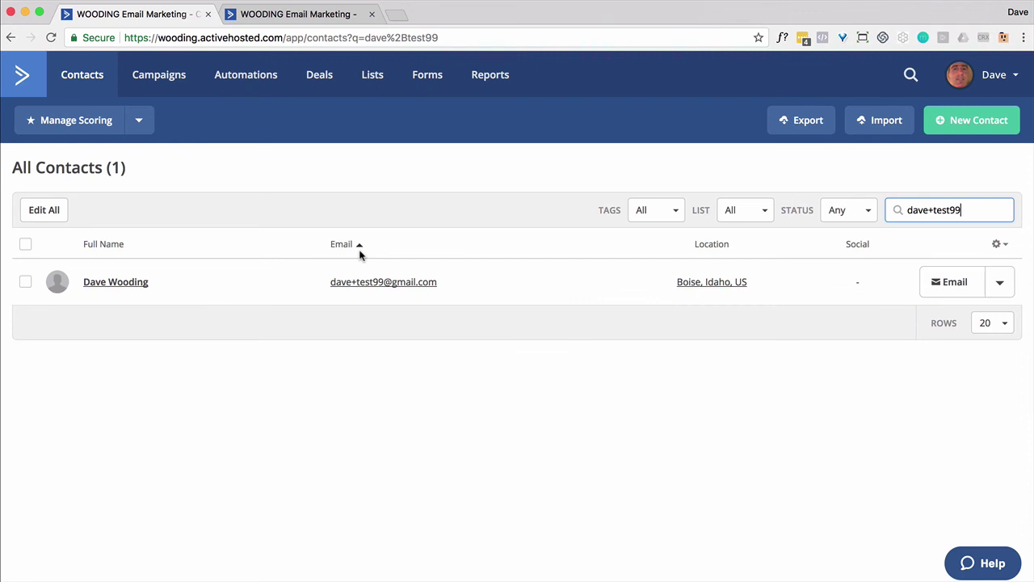
{"action": "left_click", "coordinate": [97, 283]}
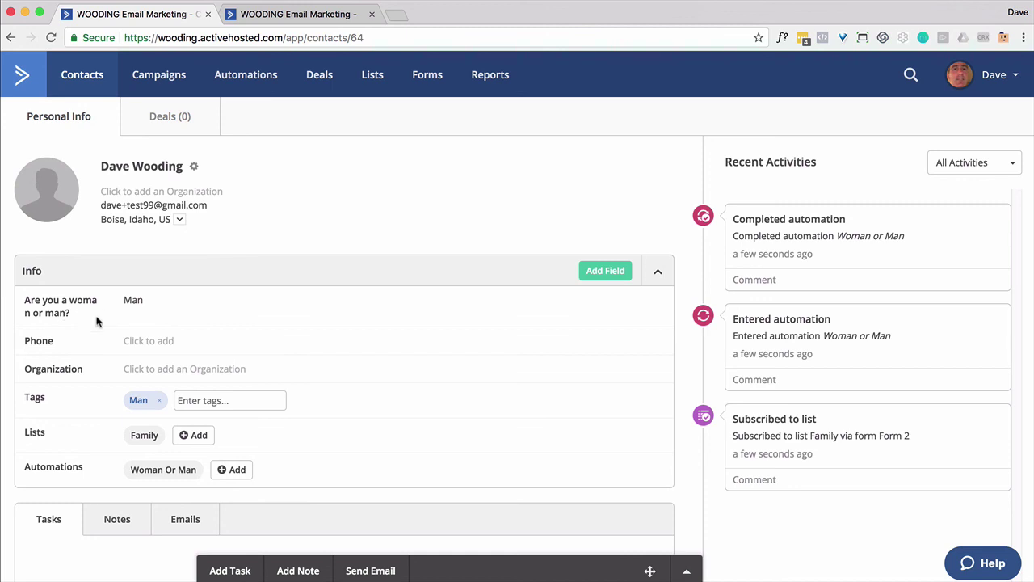
{"action": "mouse_move", "coordinate": [134, 468]}
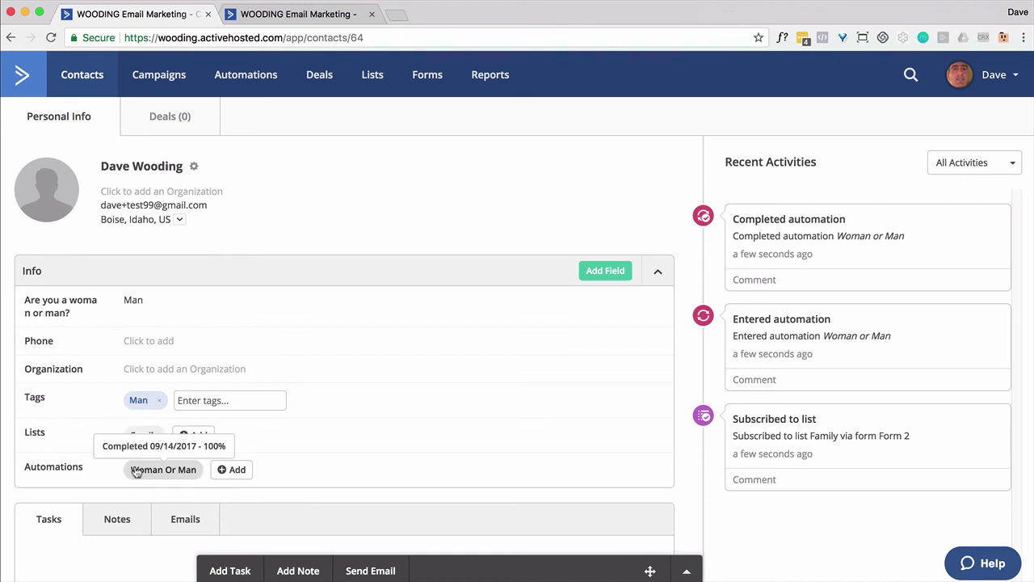